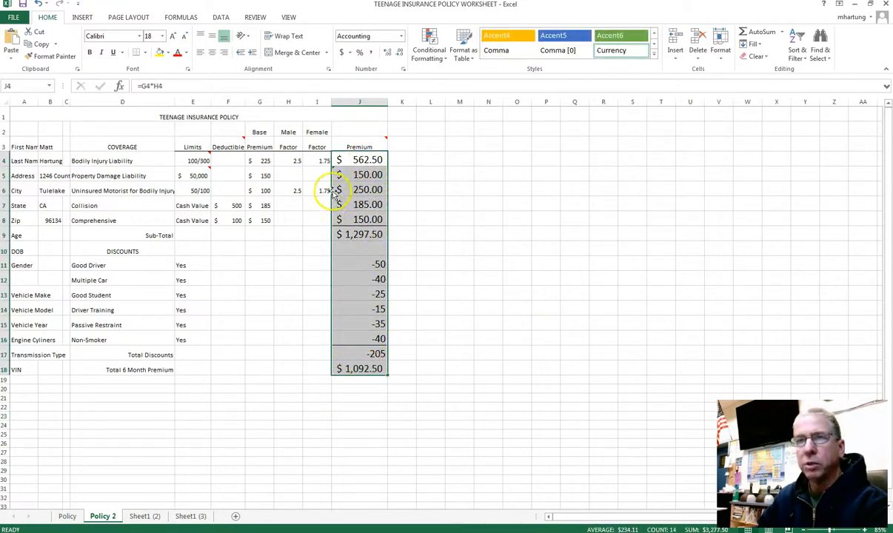
Display the sheet's formulas to examine the Premium column, including the Good Driver discount, and switch back to showing values.
click(185, 18)
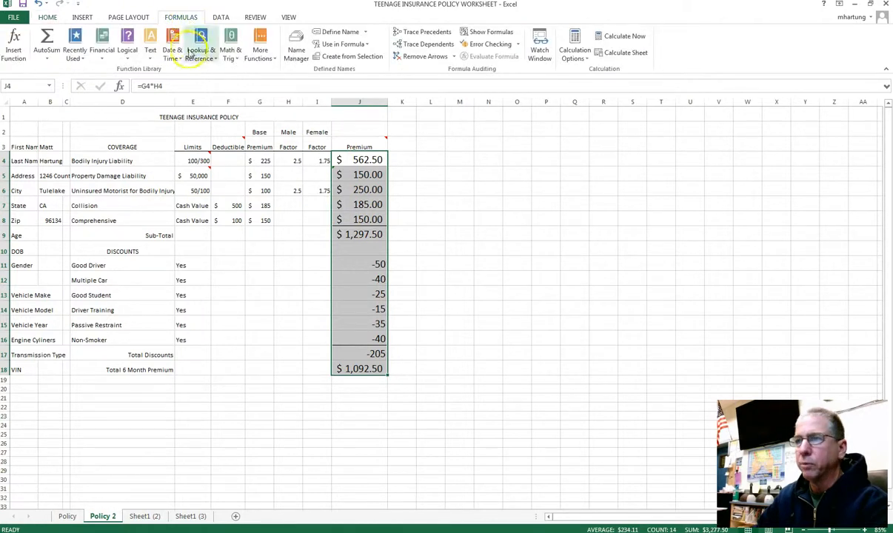
click(489, 32)
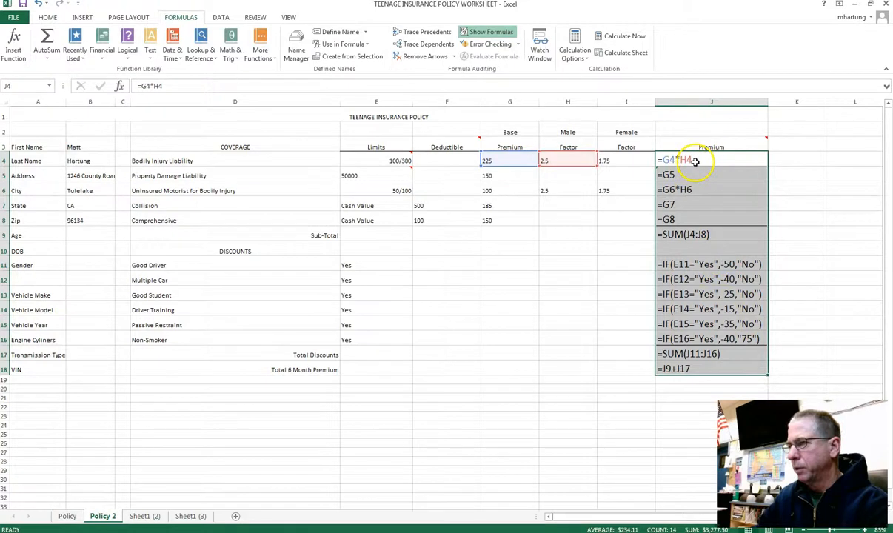
click(700, 264)
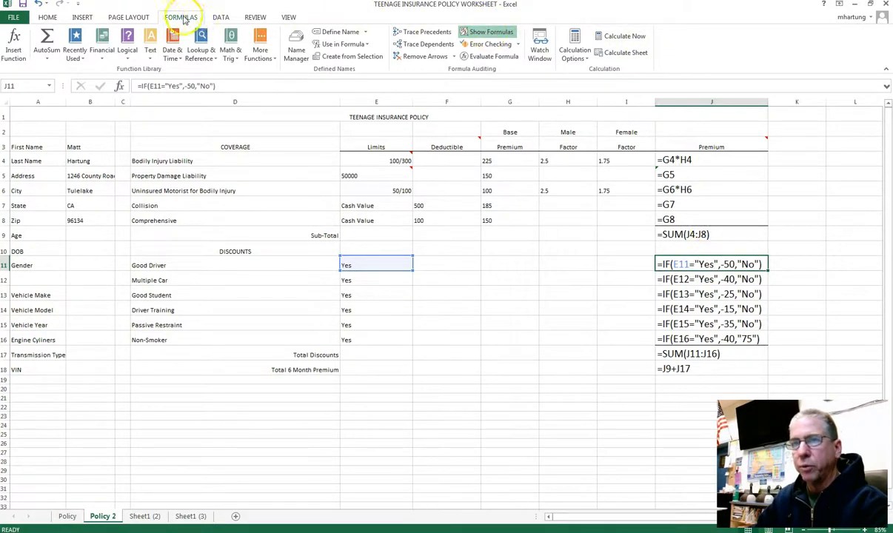
click(128, 17)
click(81, 17)
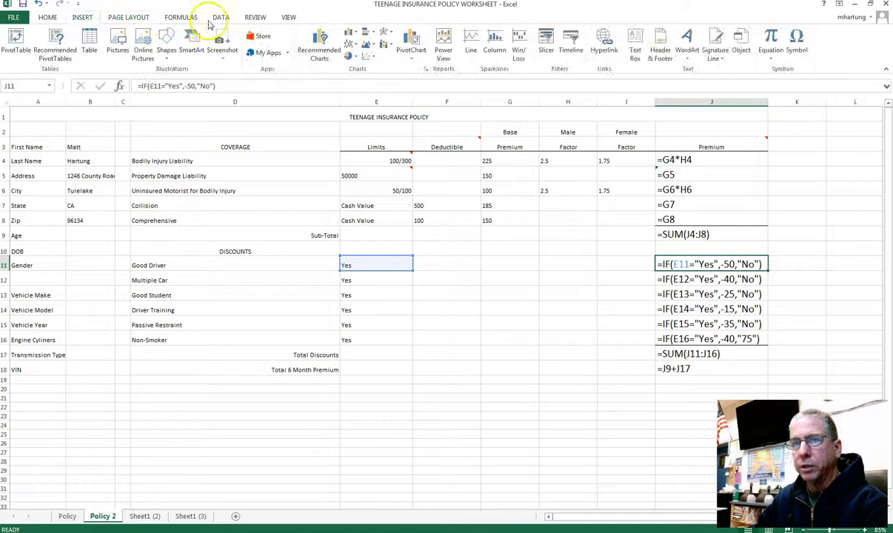
click(180, 17)
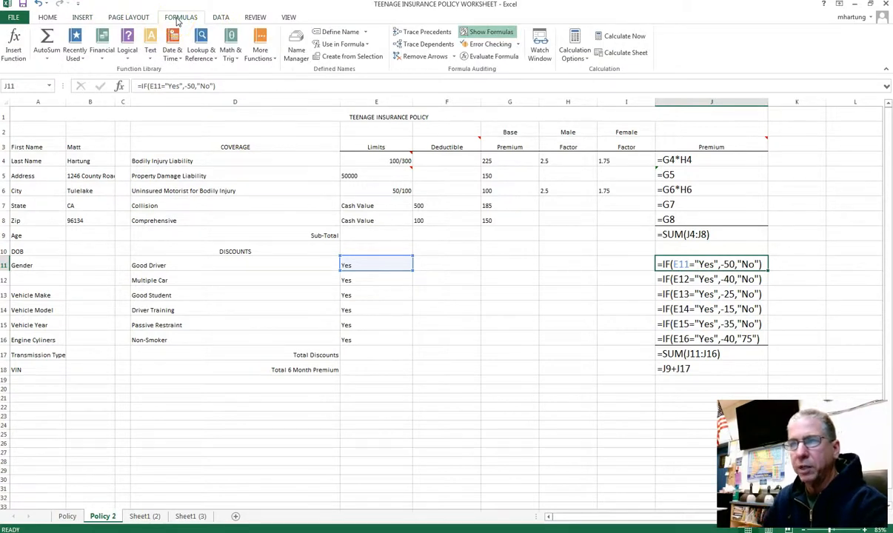
click(500, 35)
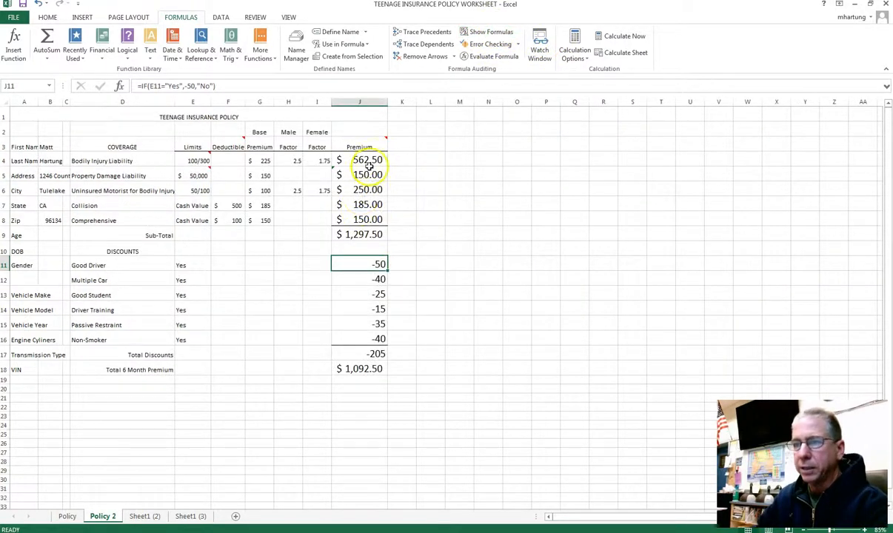
Examine the individual formulas behind the Premium cells J8, J11, J6, J5 and the sub-total in J9.
click(370, 219)
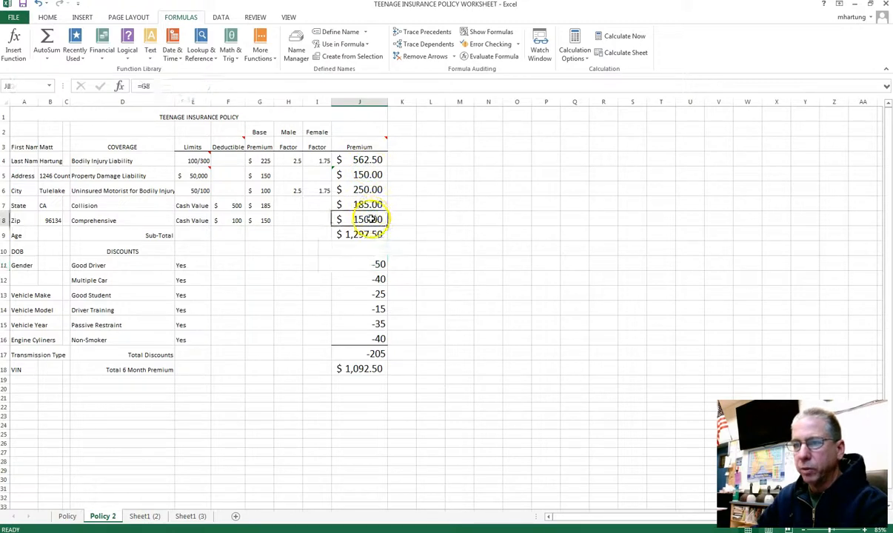
click(361, 265)
click(365, 190)
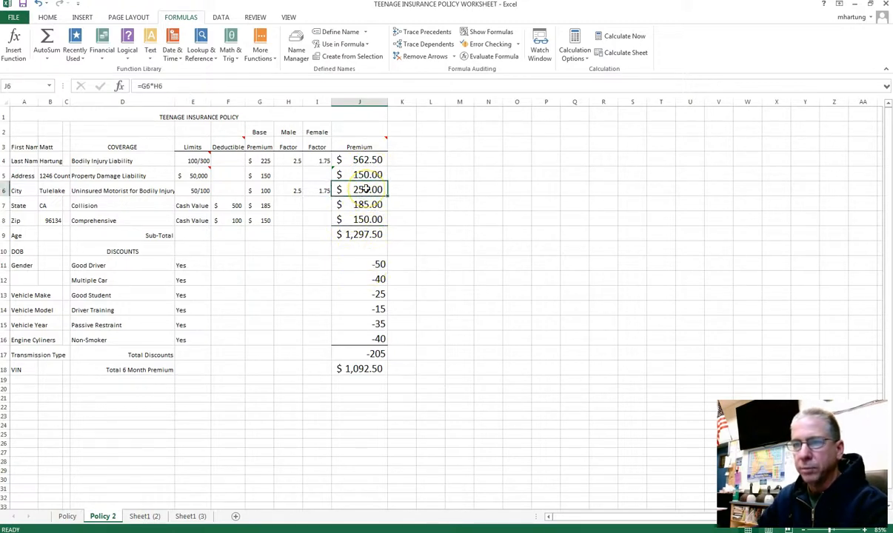
click(368, 174)
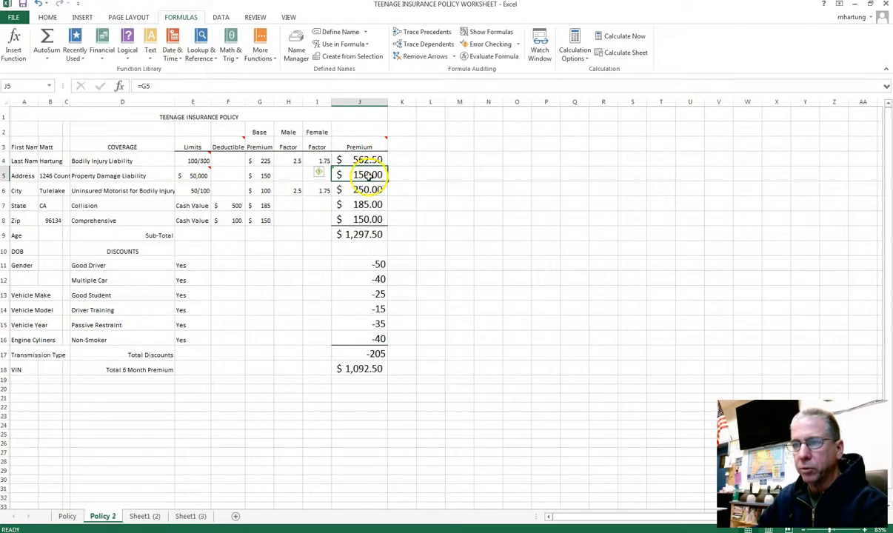
click(366, 234)
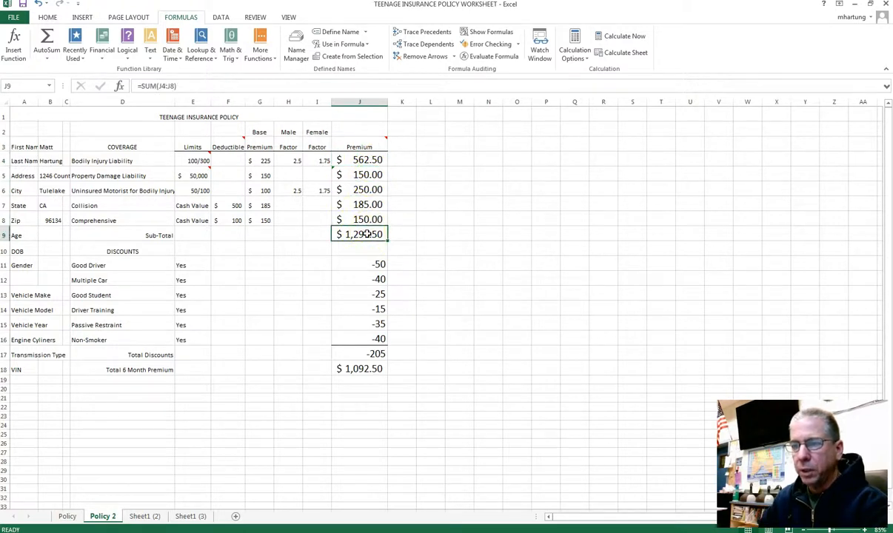
drag(622, 515, 565, 519)
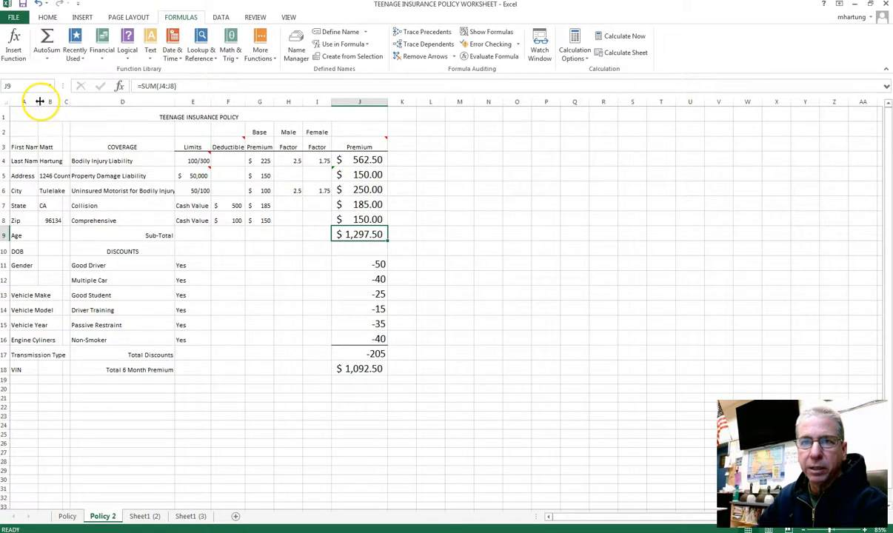
AutoFit the widths of columns A and B so the policyholder labels and details fit their longest entries.
drag(36, 101, 160, 114)
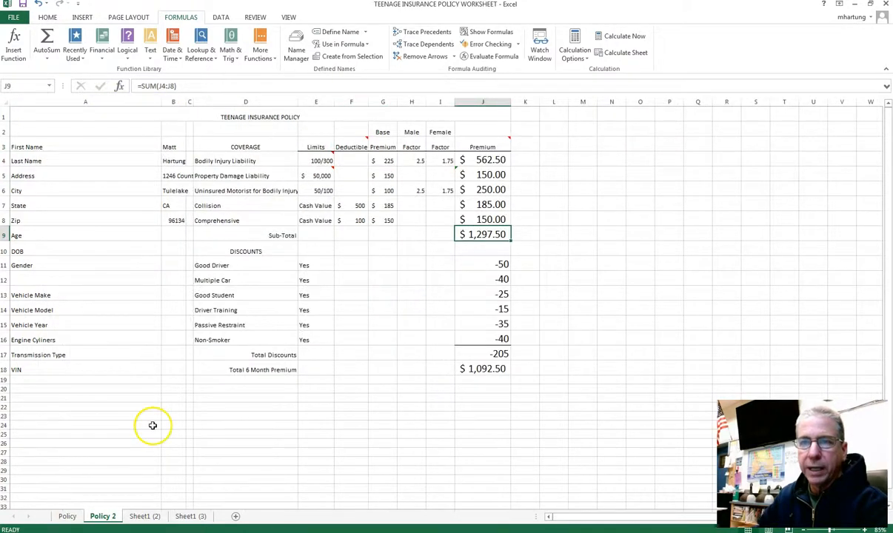
double_click(161, 102)
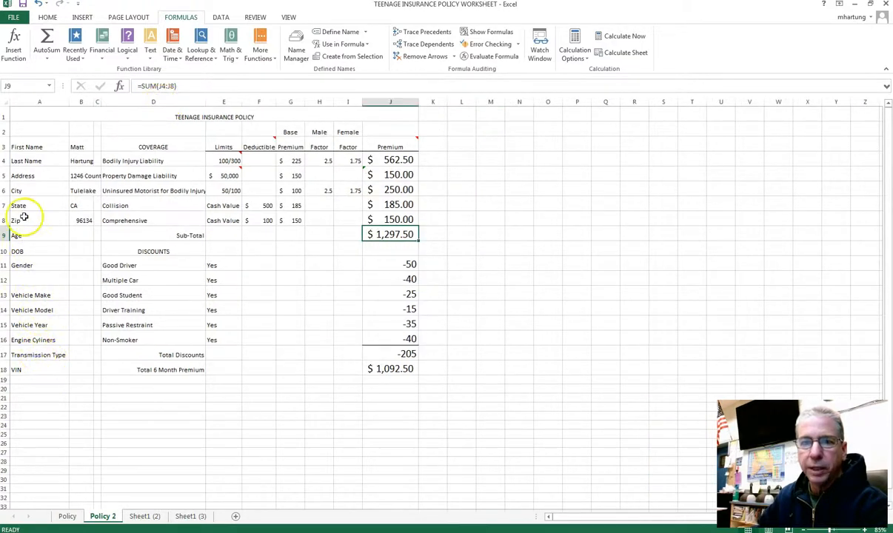
click(40, 101)
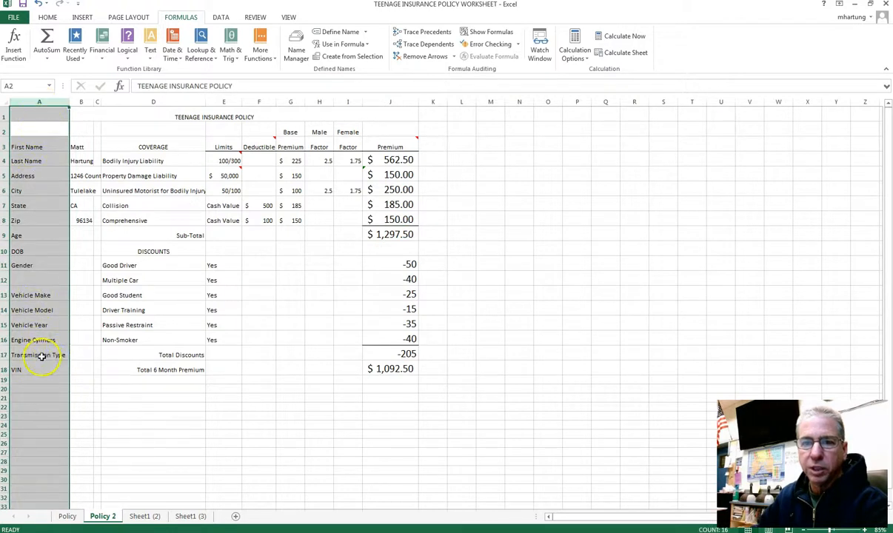
click(29, 148)
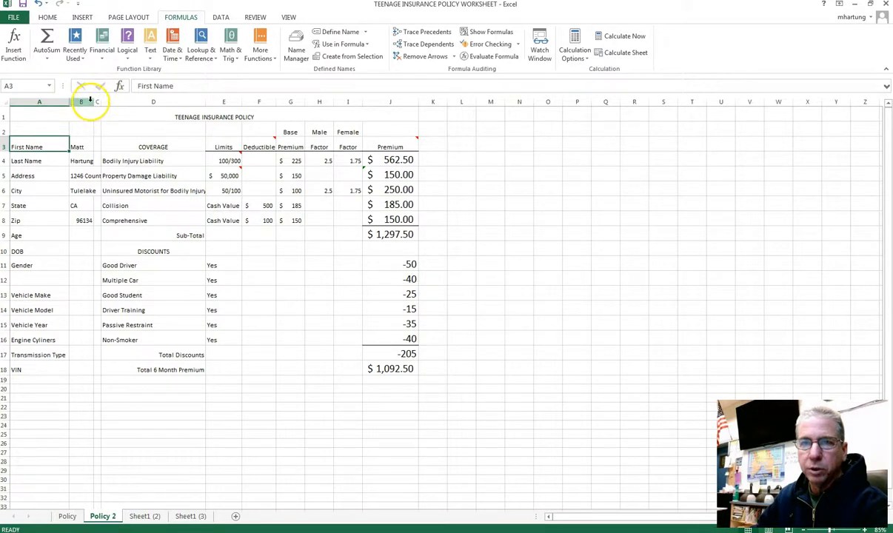
double_click(94, 103)
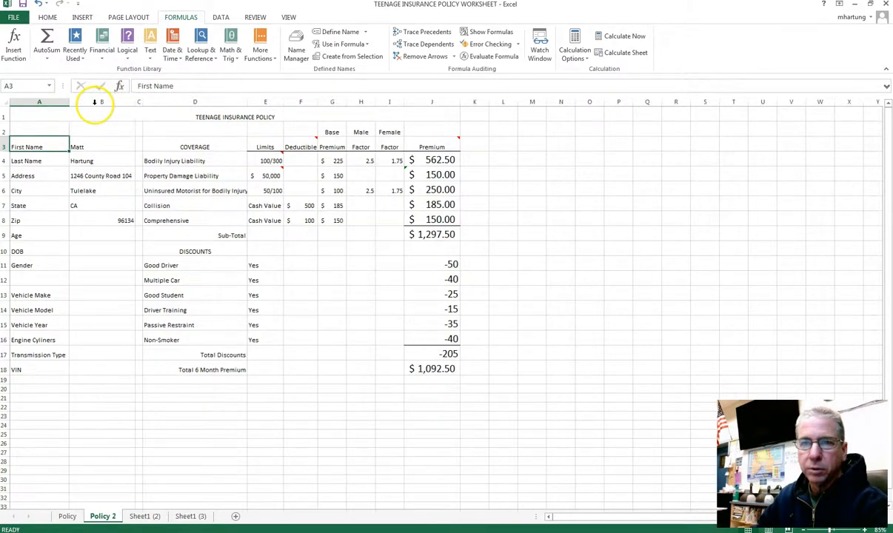
drag(92, 147, 90, 212)
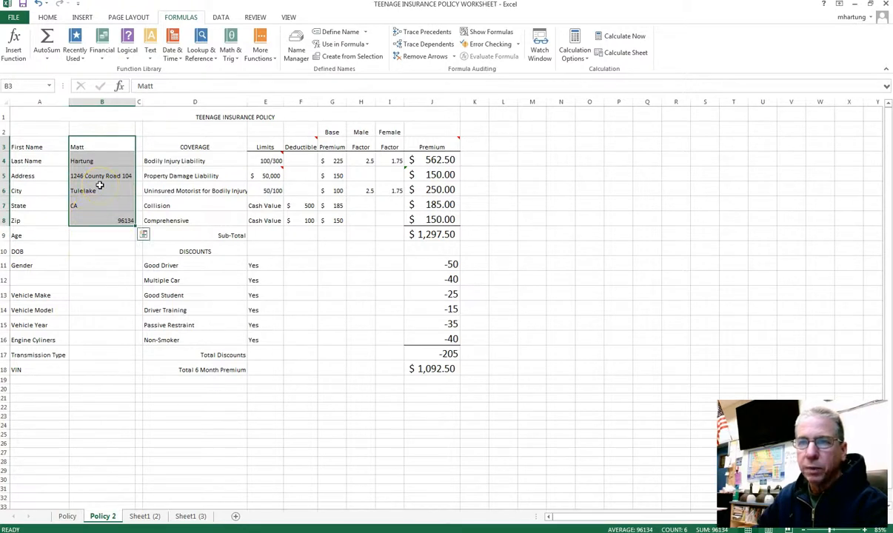
AutoFit the widths of columns D through I, from the coverage descriptions to the female factor.
click(199, 145)
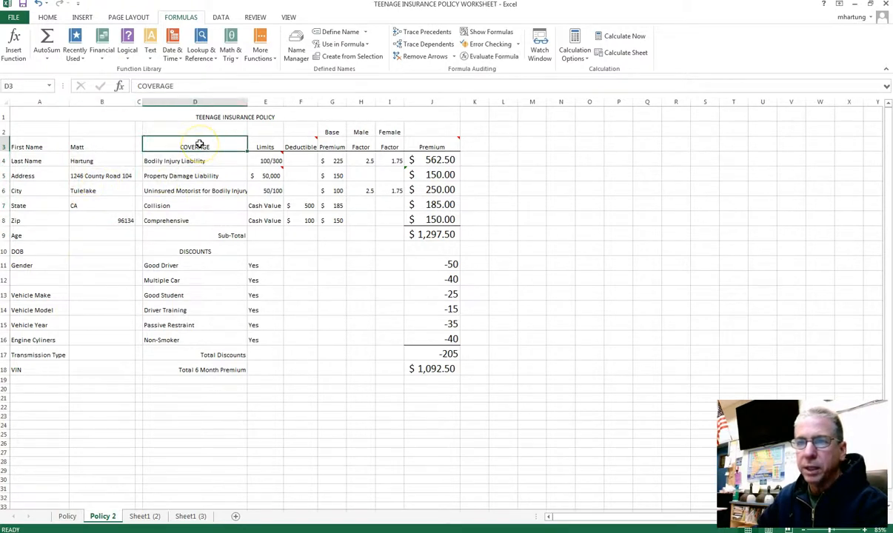
double_click(247, 102)
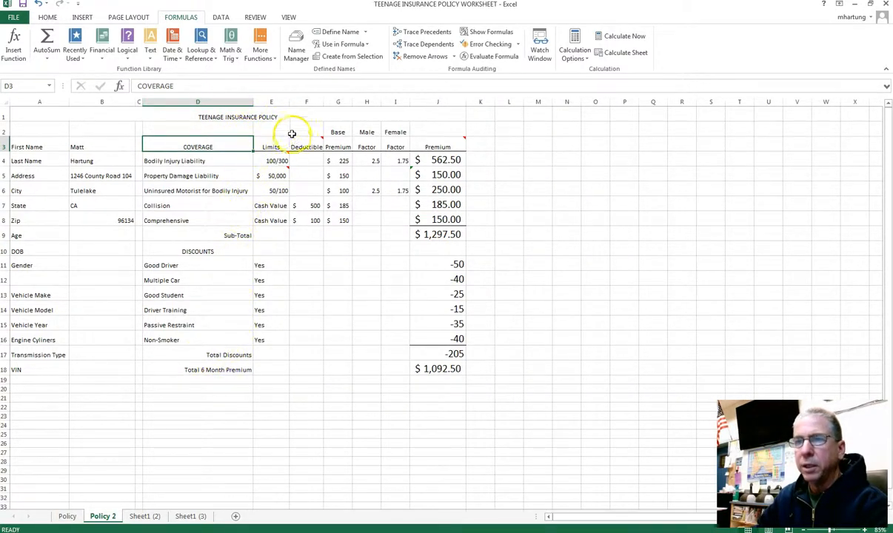
drag(289, 102, 324, 102)
click(353, 104)
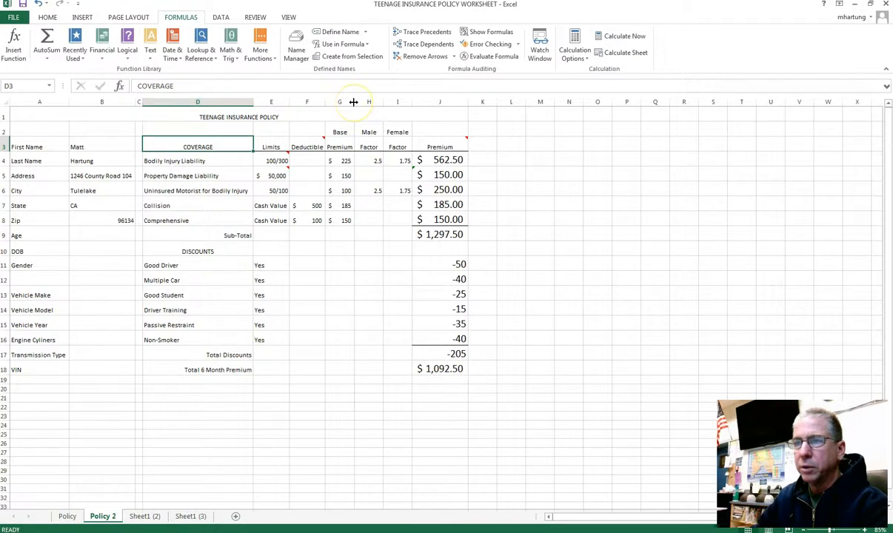
double_click(382, 102)
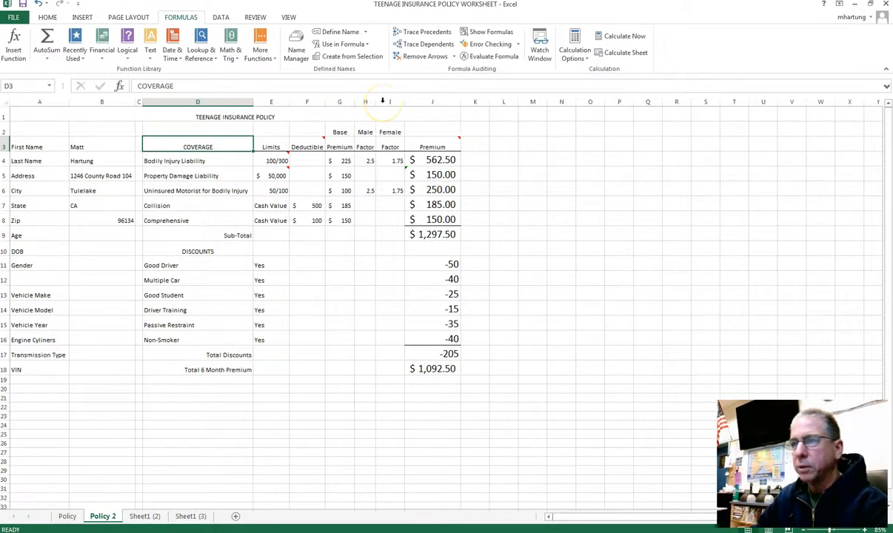
double_click(405, 102)
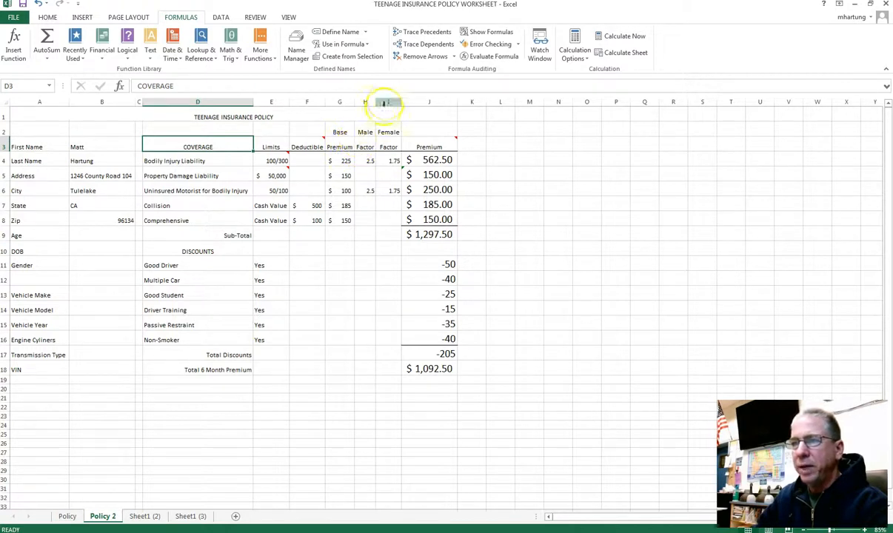
Set the column width of the Male Factor and Female Factor columns (H and I) to 10.
click(367, 131)
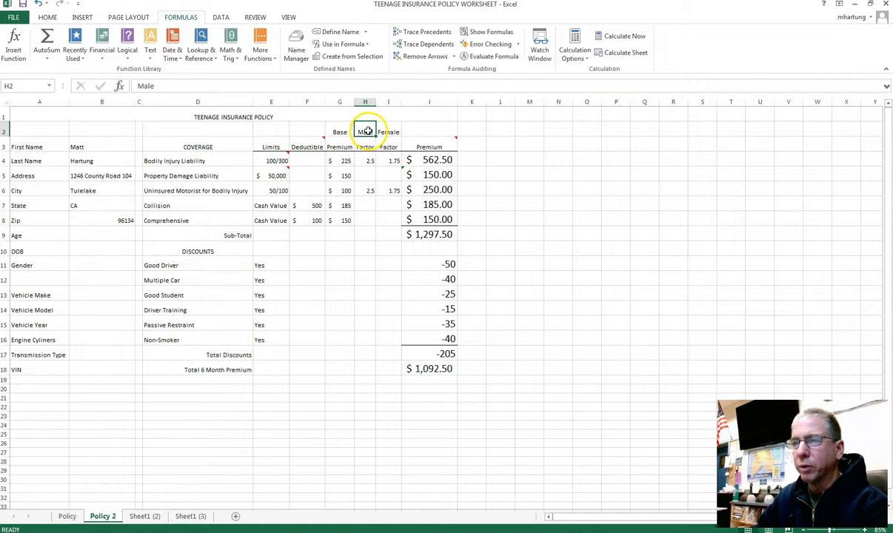
drag(368, 132, 388, 131)
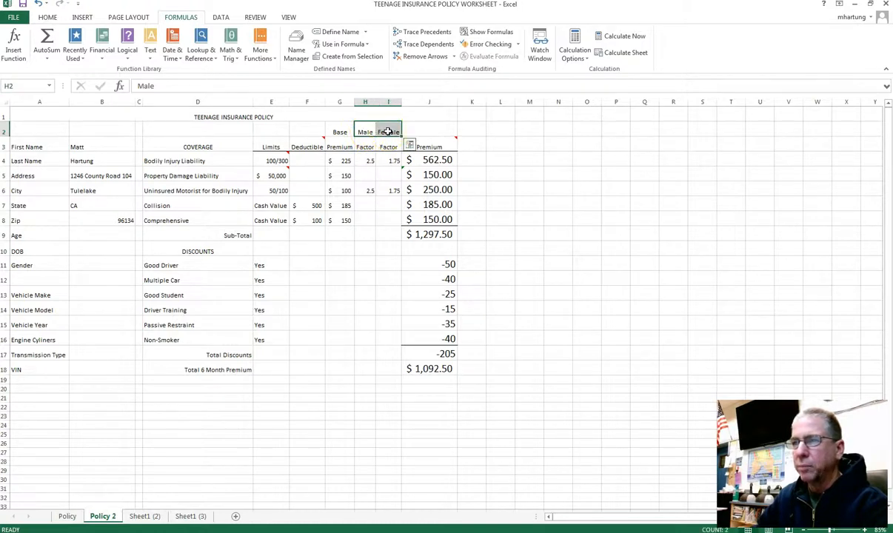
click(48, 18)
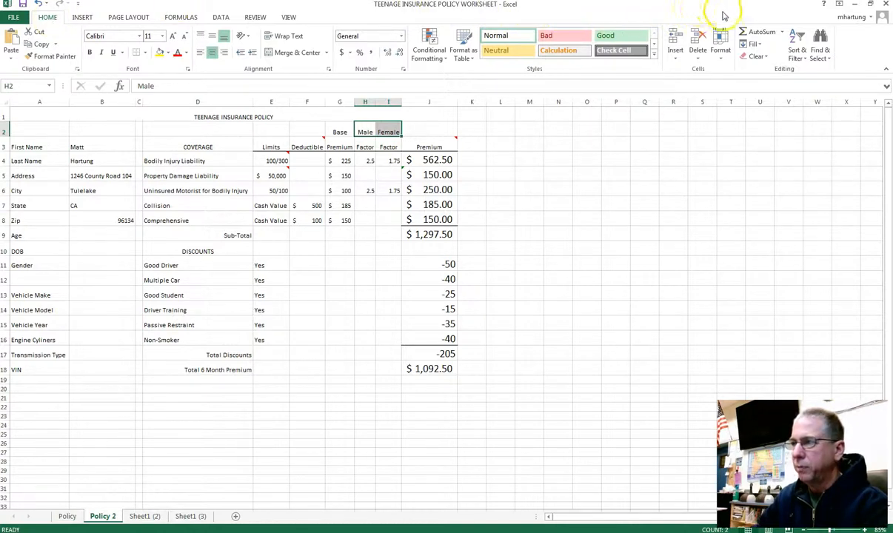
click(722, 59)
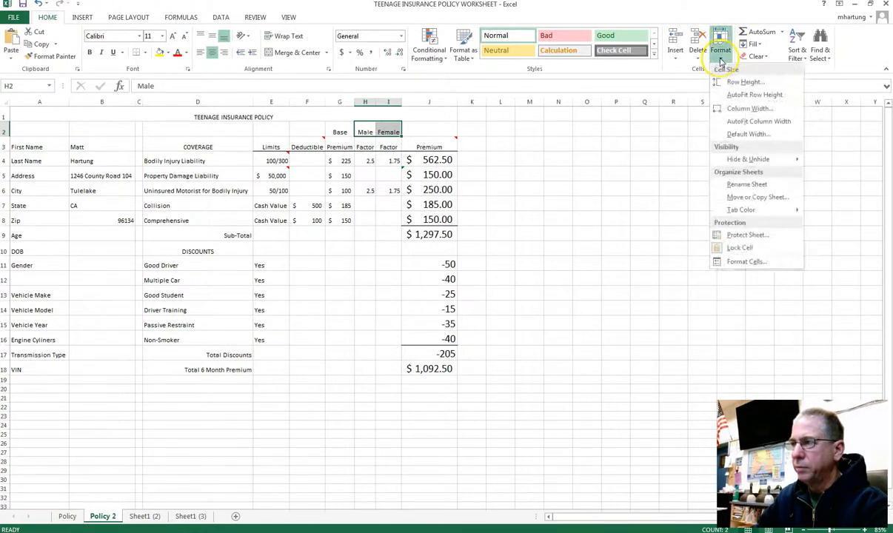
click(748, 110)
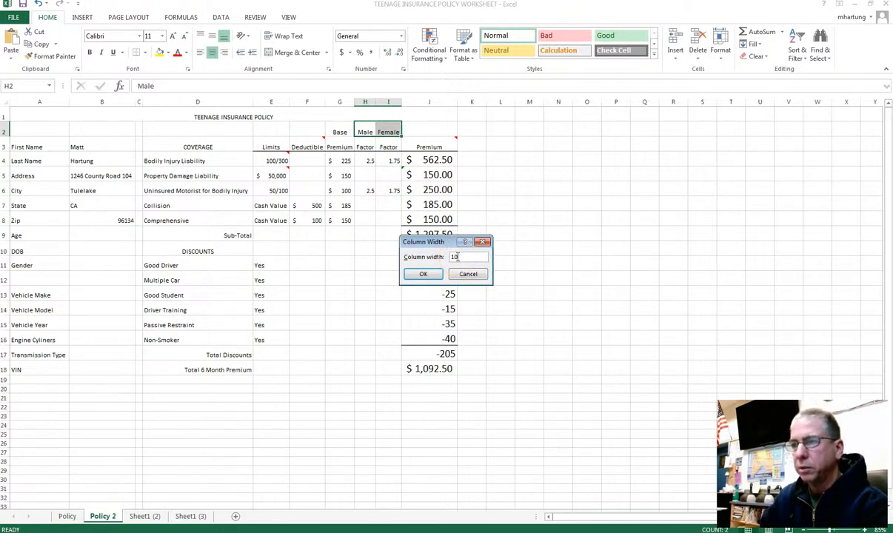
click(425, 276)
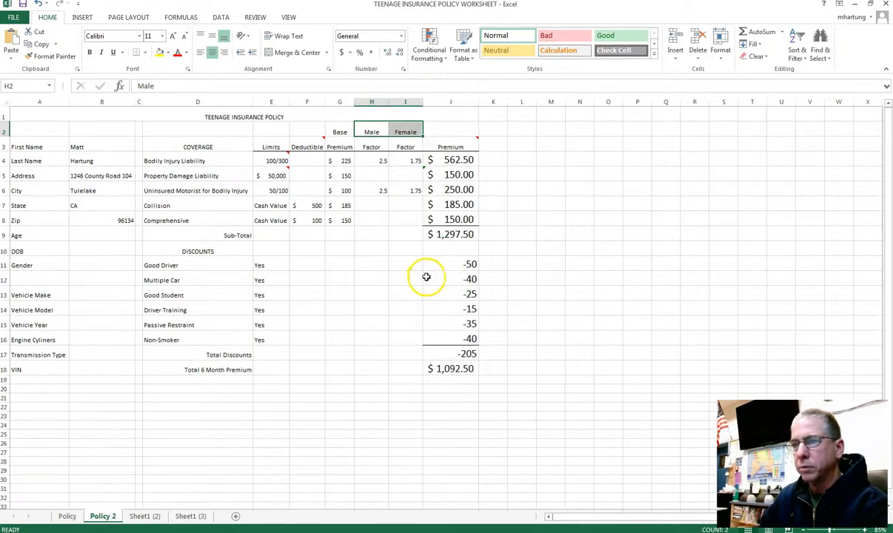
click(374, 159)
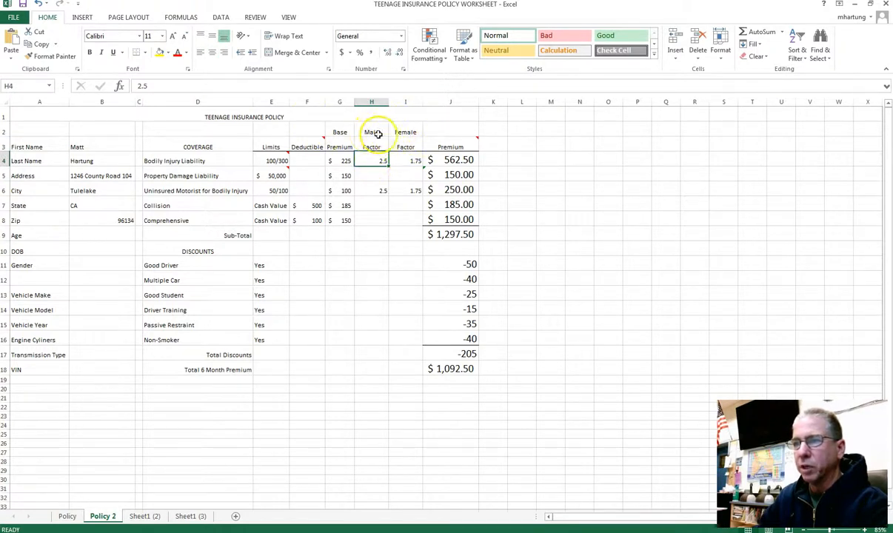
click(454, 262)
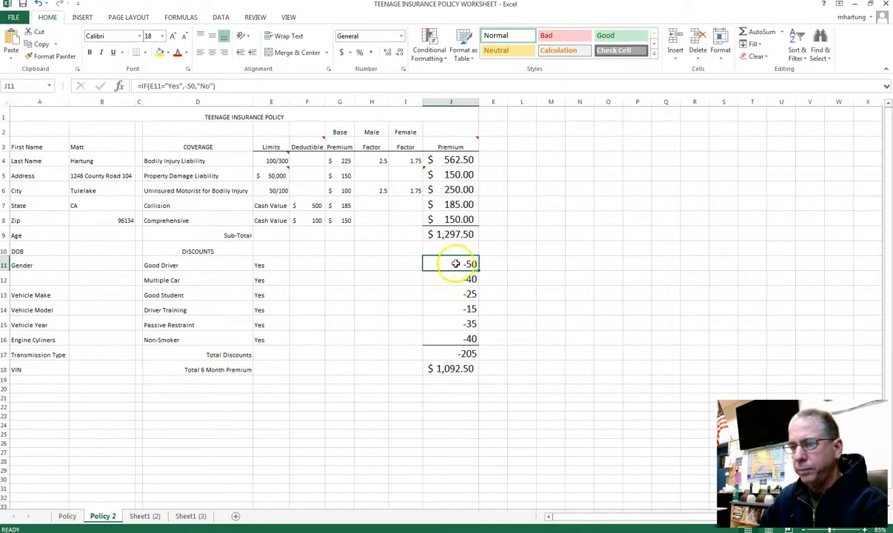
click(341, 53)
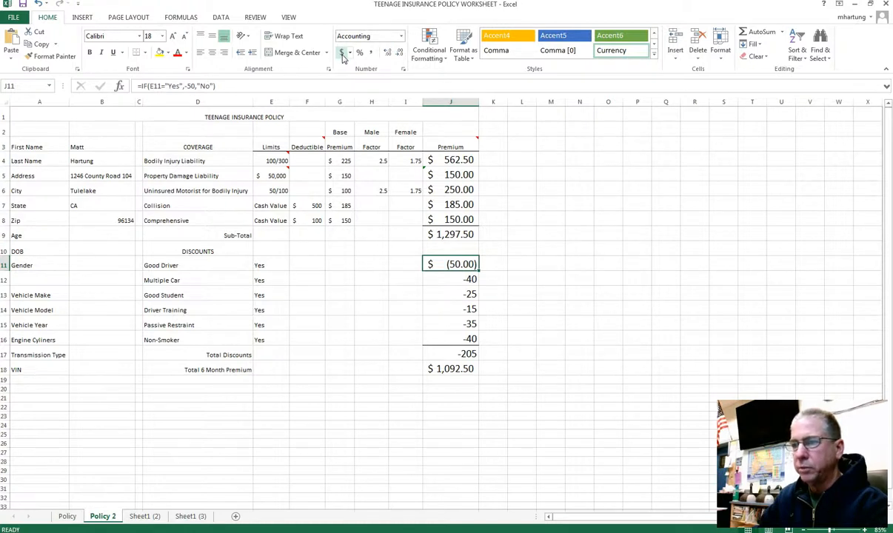
click(401, 36)
click(395, 55)
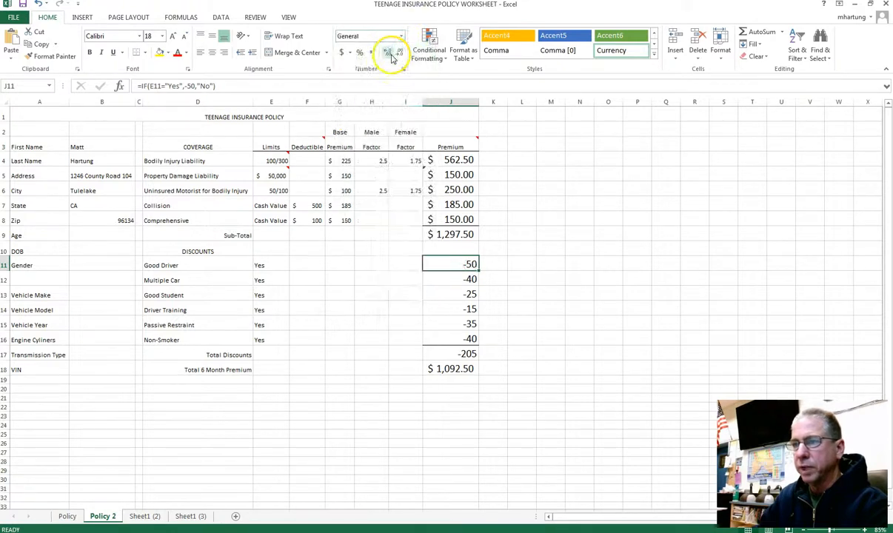
Format the discount amounts and Total Discounts in J11:J17 as Currency.
drag(459, 262, 450, 349)
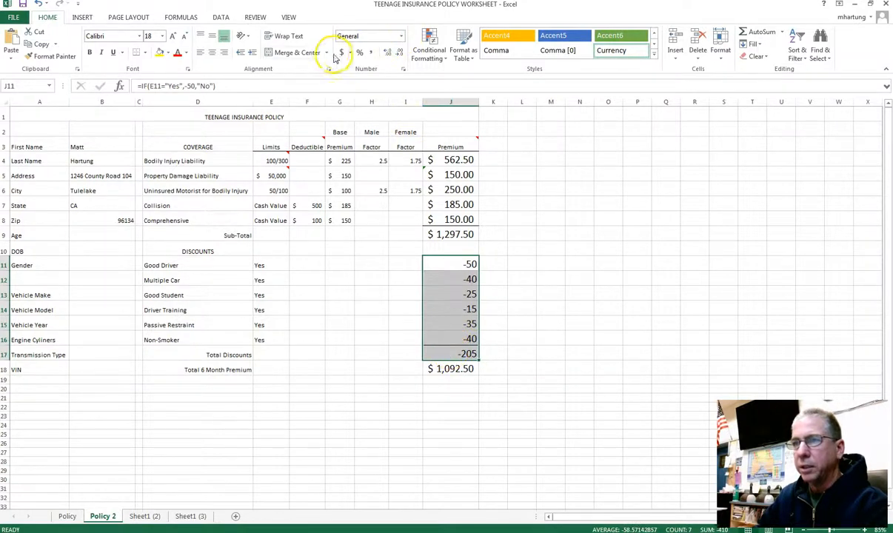
click(400, 37)
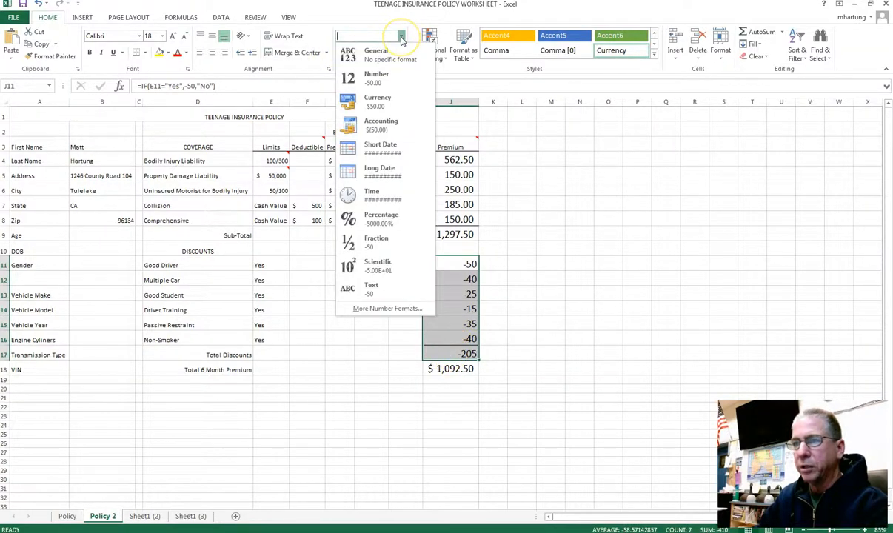
click(376, 106)
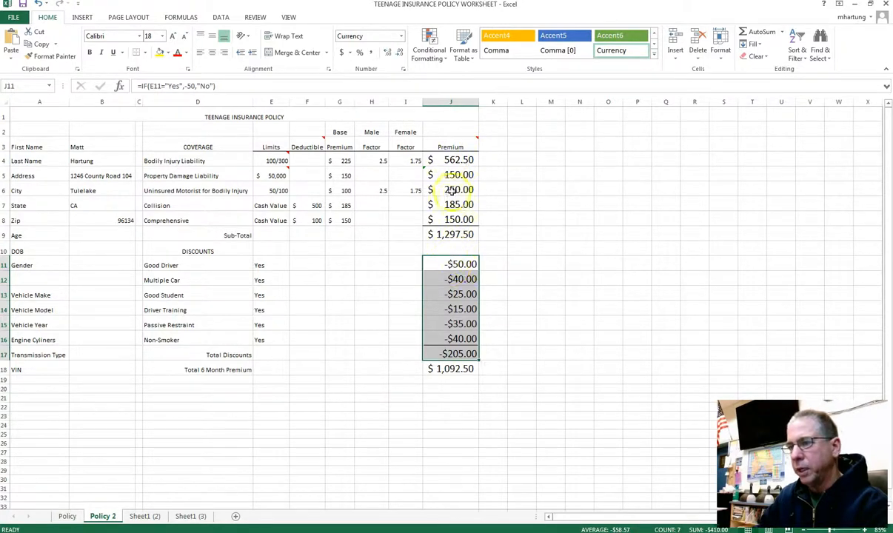
Format the coverage premiums and Sub-Total in J4:J9 as Currency.
click(449, 159)
drag(449, 159, 445, 238)
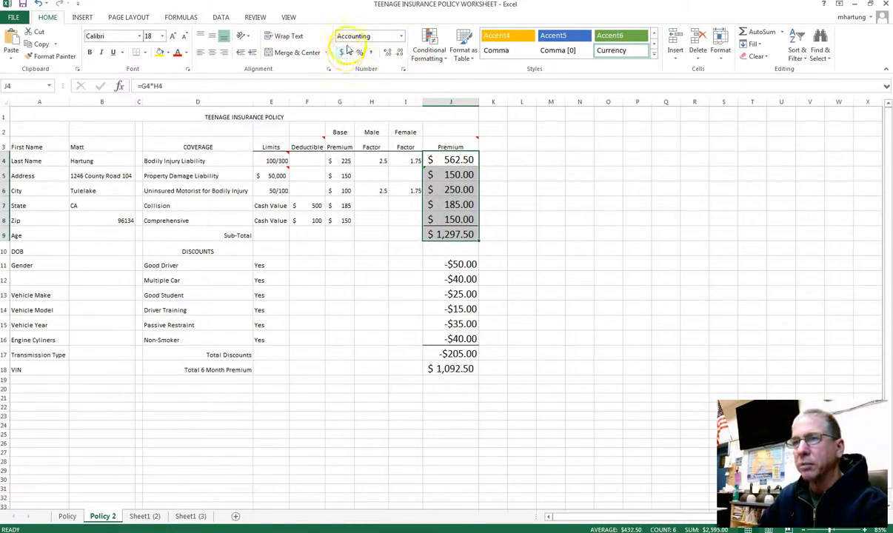
click(401, 36)
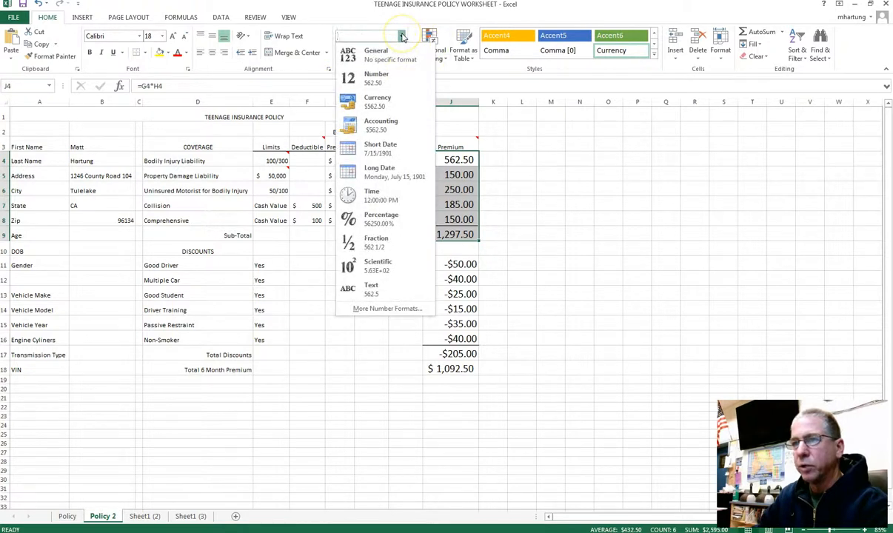
click(379, 104)
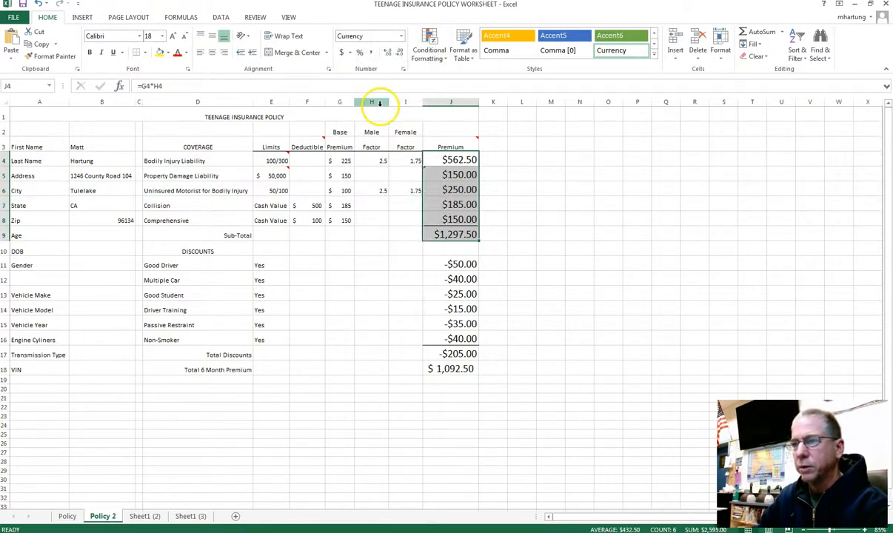
click(464, 217)
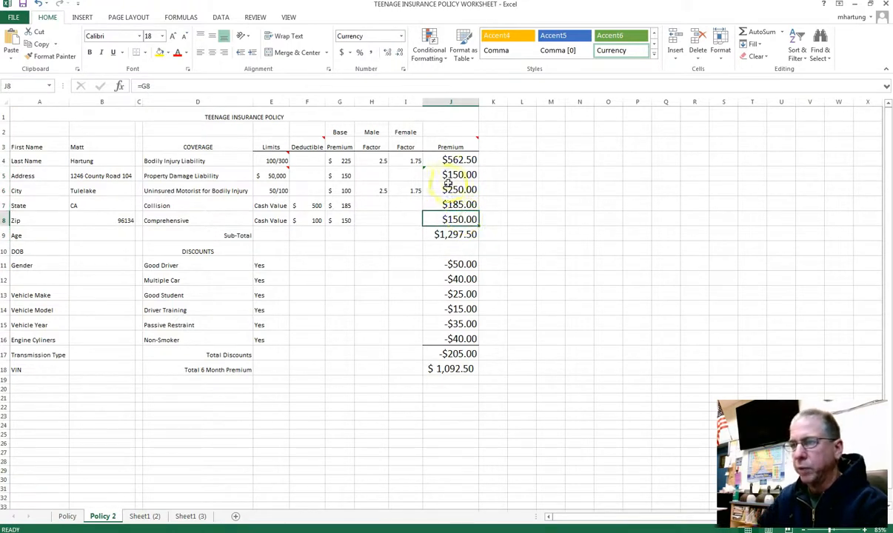
Apply the Currency format to the whole Premium column range J4:J18, including the Total 6 Month Premium.
drag(453, 162, 451, 370)
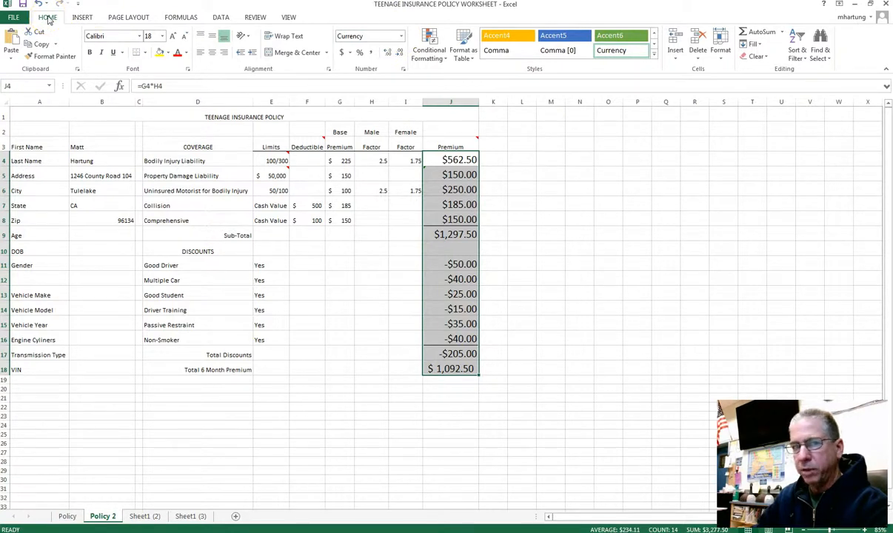
click(400, 37)
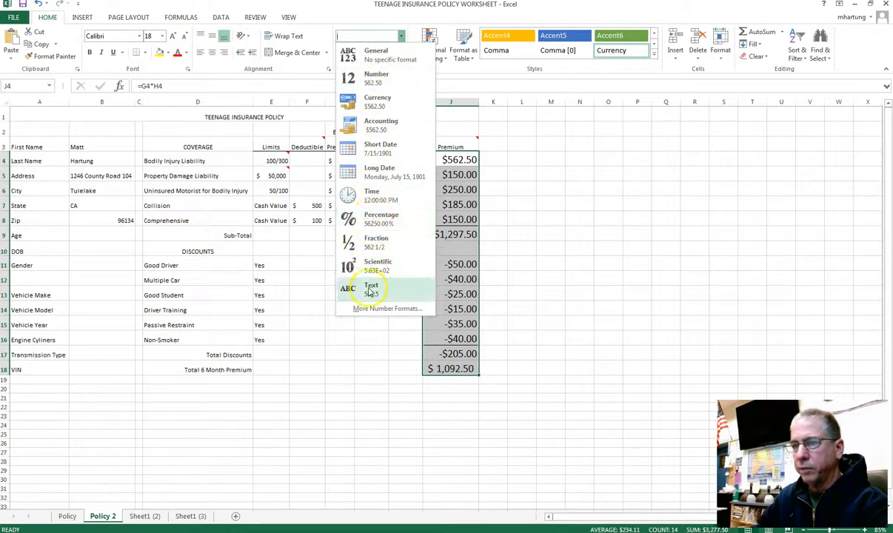
click(382, 105)
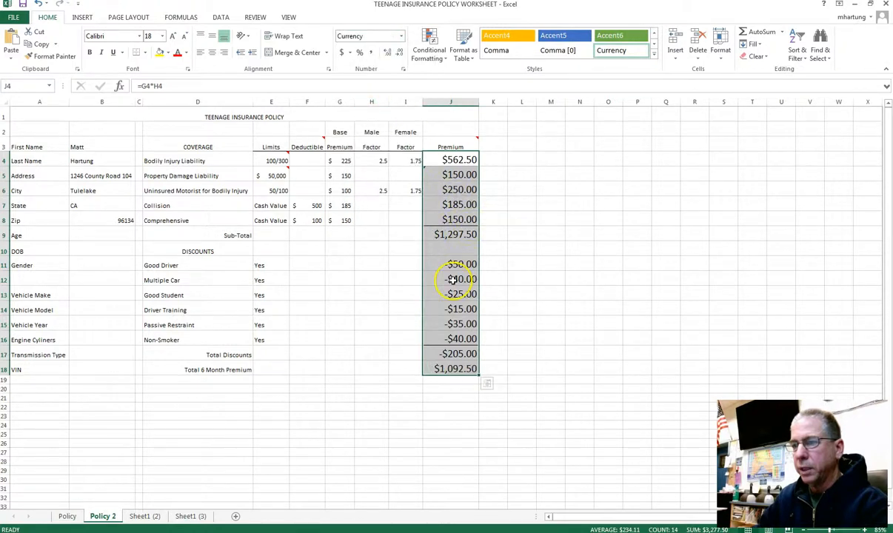
Add a bottom border to the Total Discounts amount in J17.
click(456, 309)
click(458, 355)
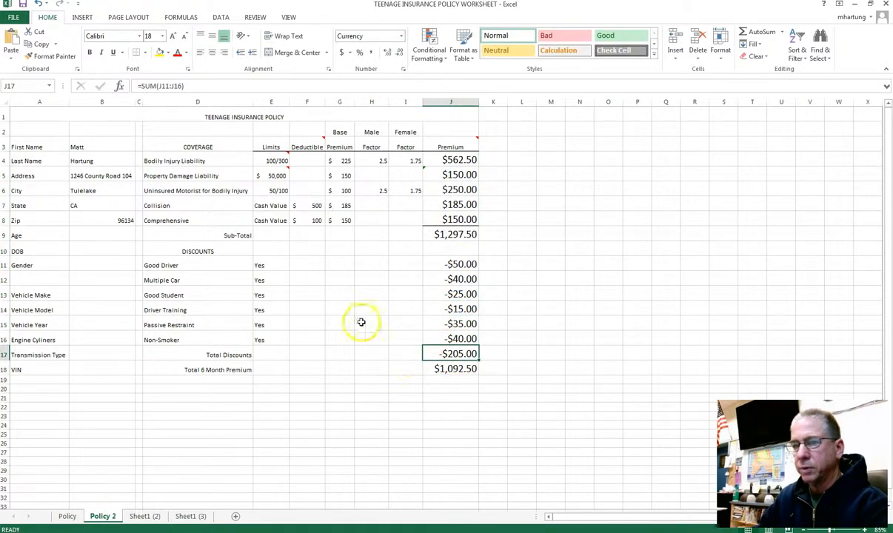
click(384, 337)
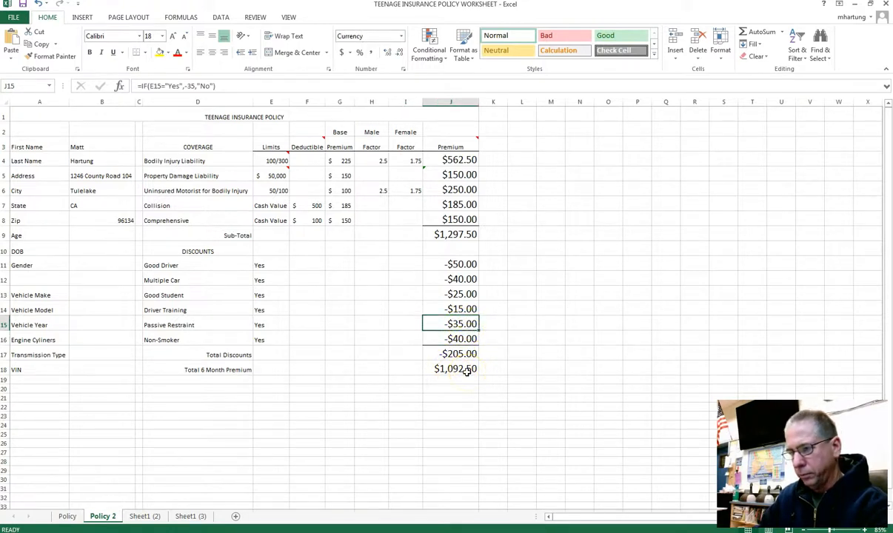
click(449, 354)
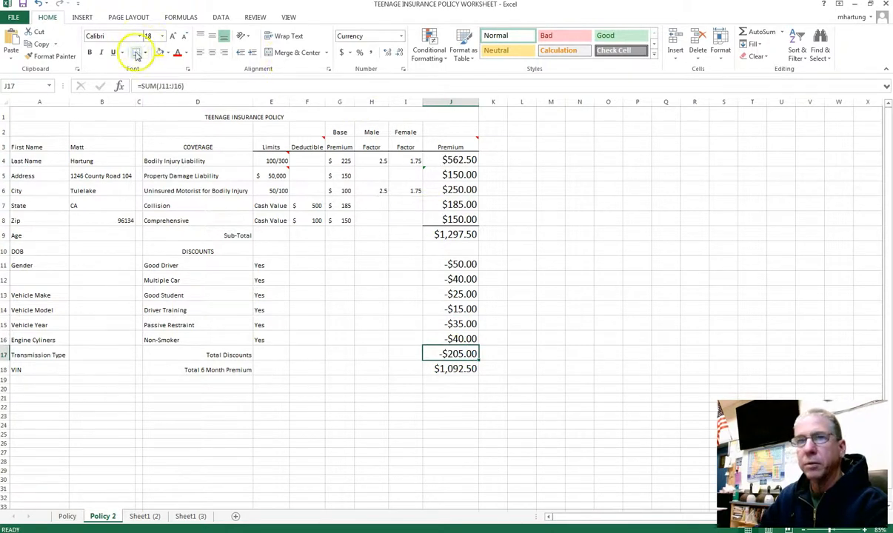
click(443, 324)
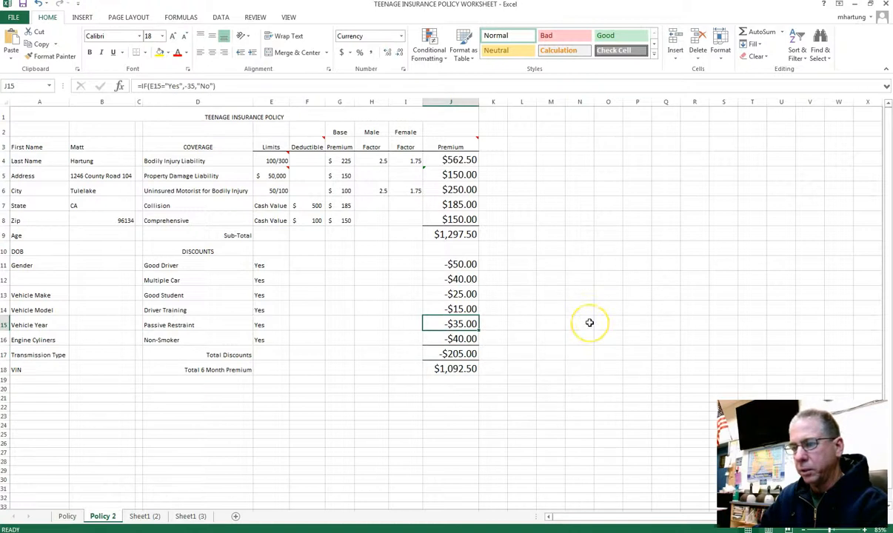
click(460, 368)
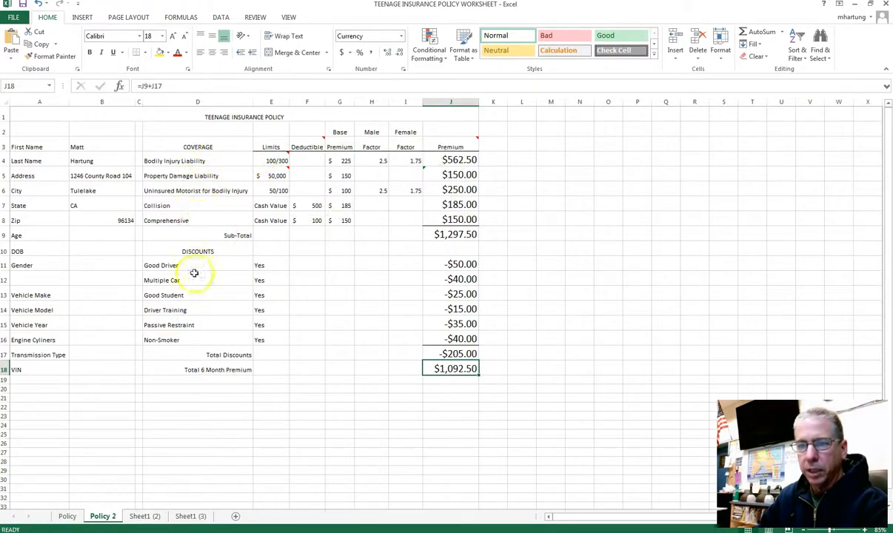
Center the Yes entries for the discounts in E11:E16.
drag(269, 261, 269, 337)
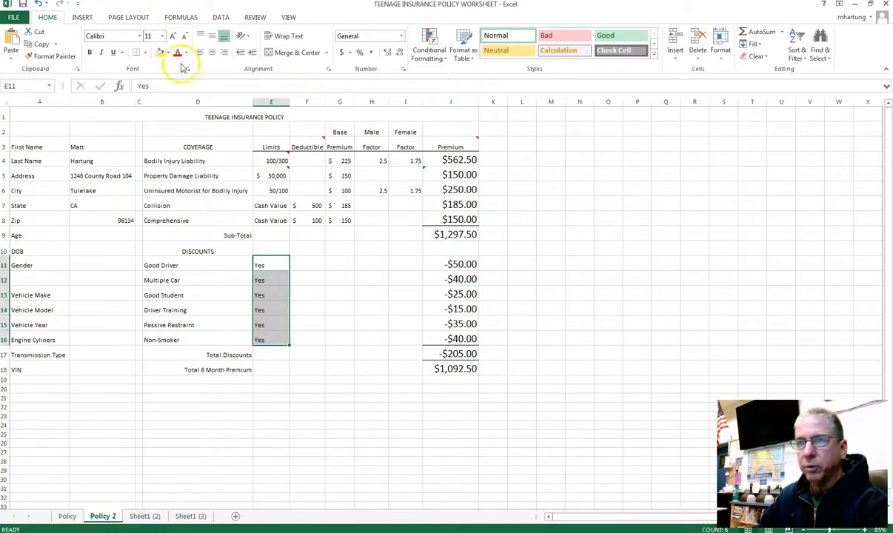
click(213, 54)
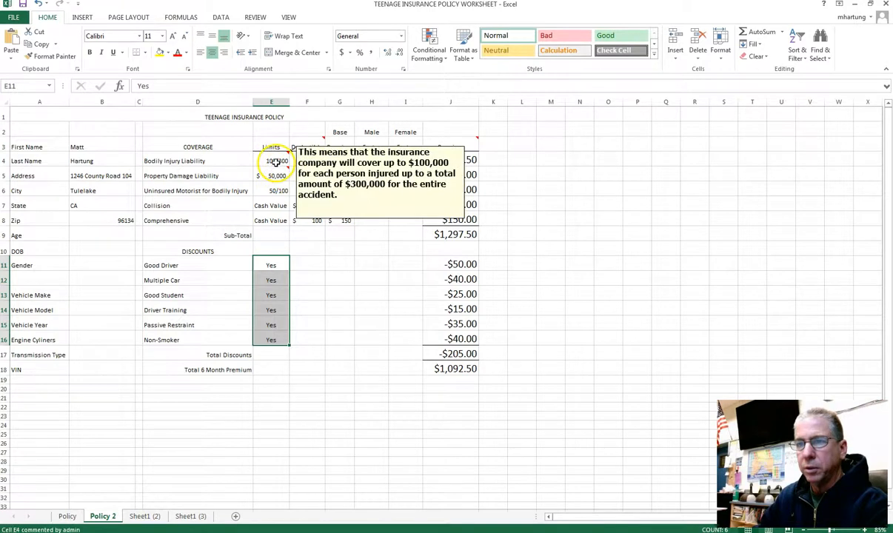
drag(273, 206, 273, 220)
click(272, 201)
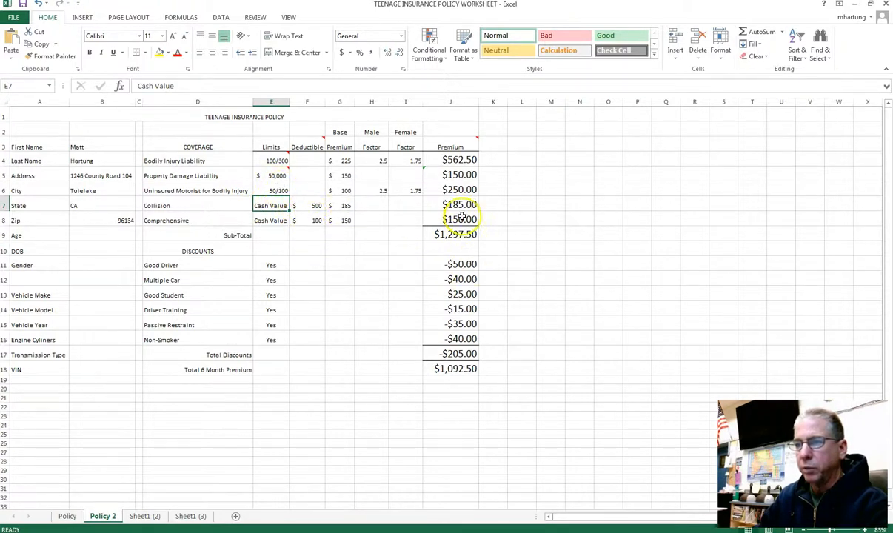
Format the Collision and Comprehensive deductibles in F7:F8 as Currency.
click(308, 205)
click(456, 205)
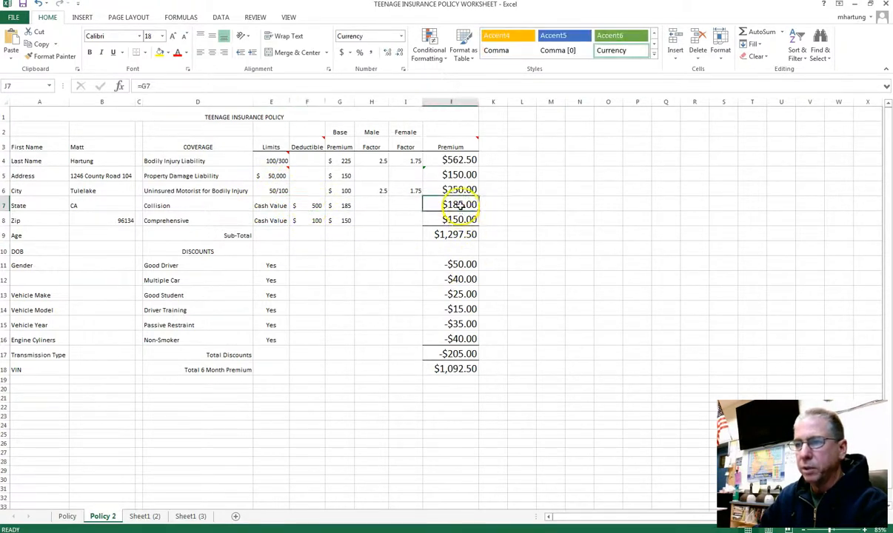
drag(316, 202, 307, 220)
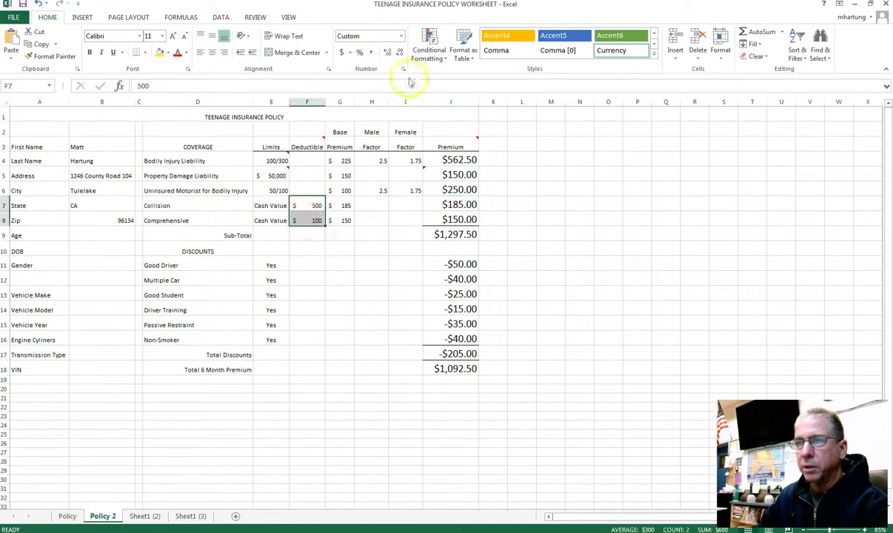
click(402, 37)
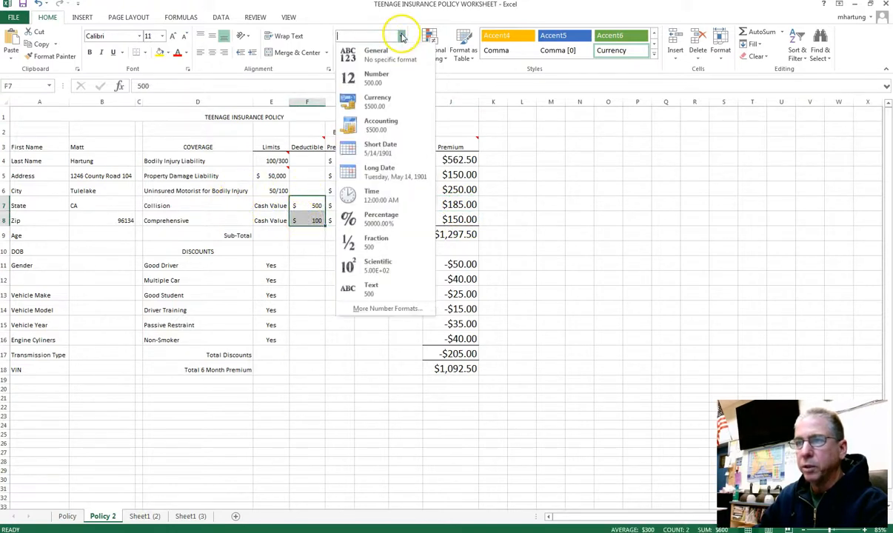
click(377, 103)
Format the Property Damage Liability limit in E5 as Currency with no decimal places.
click(272, 175)
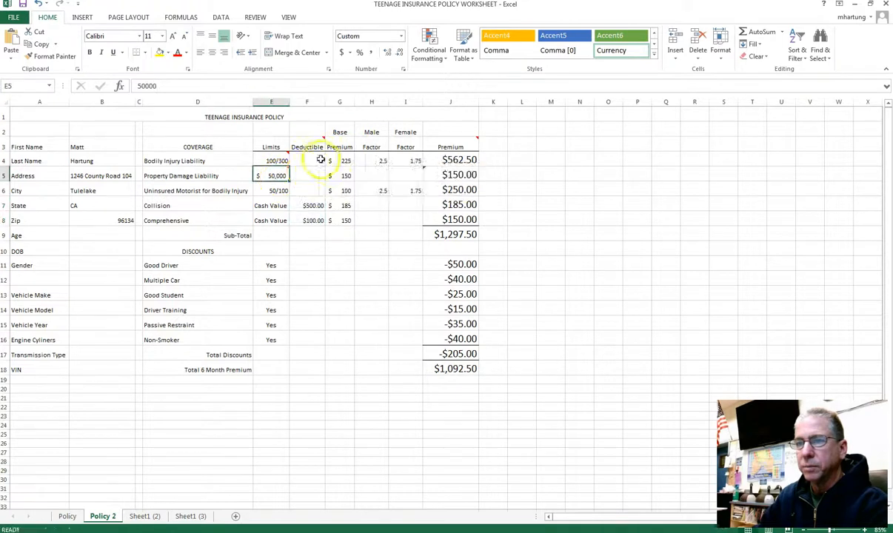
click(401, 37)
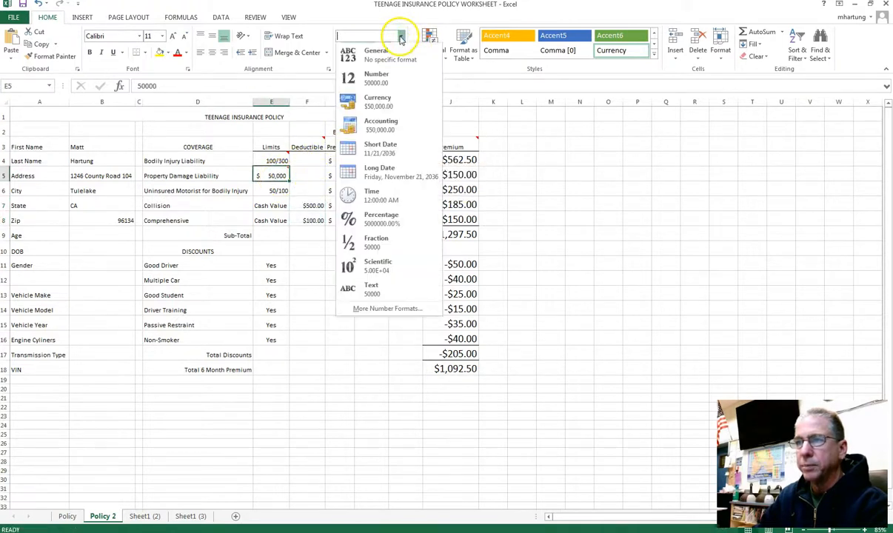
click(379, 105)
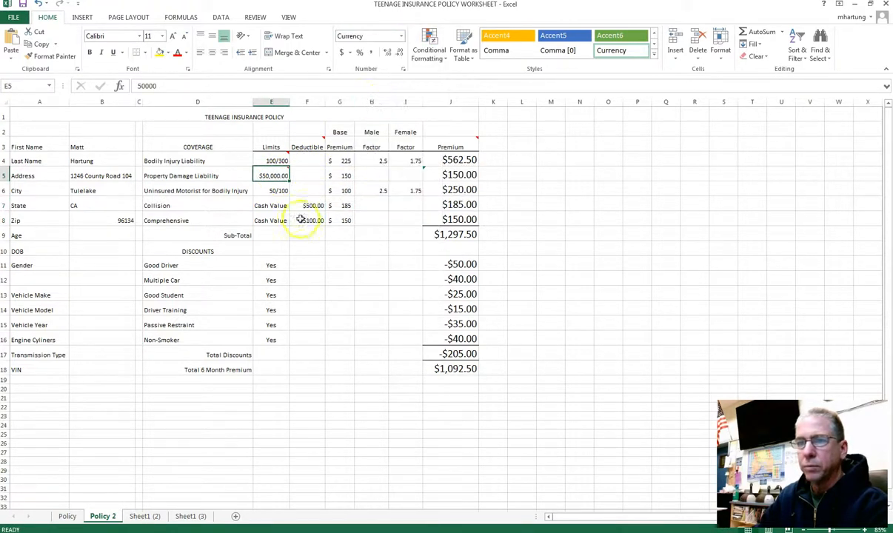
click(400, 54)
Remove both decimal places from the deductibles in F7:F8.
mouse_move(311, 205)
mouse_down()
mouse_move(319, 216)
mouse_move(310, 220)
mouse_up()
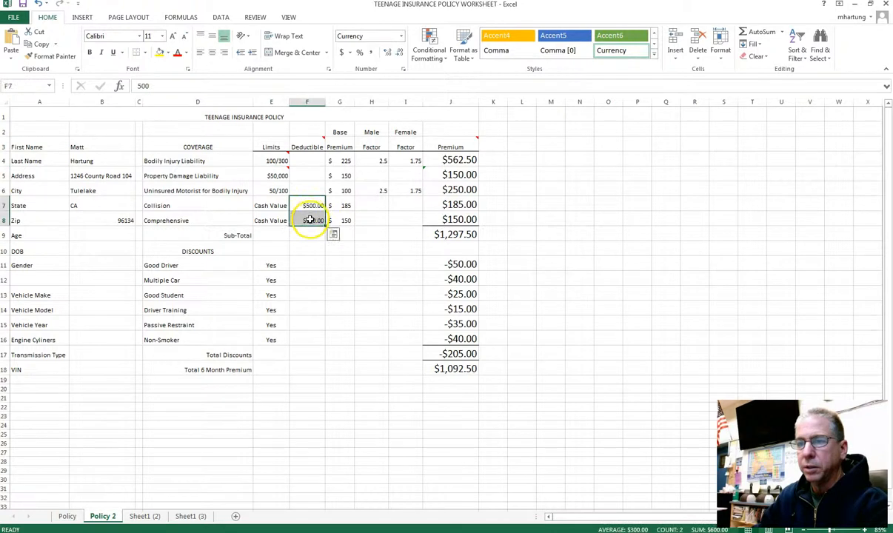
click(399, 54)
click(398, 54)
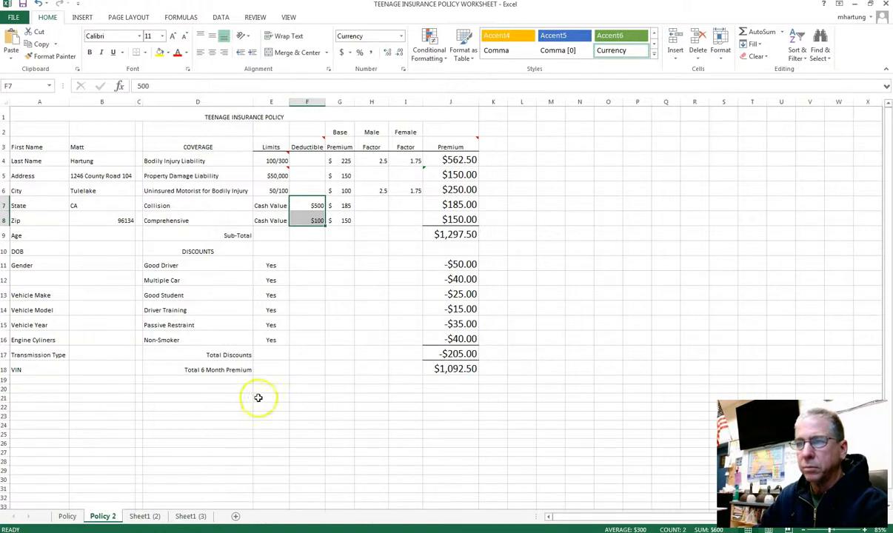
click(244, 236)
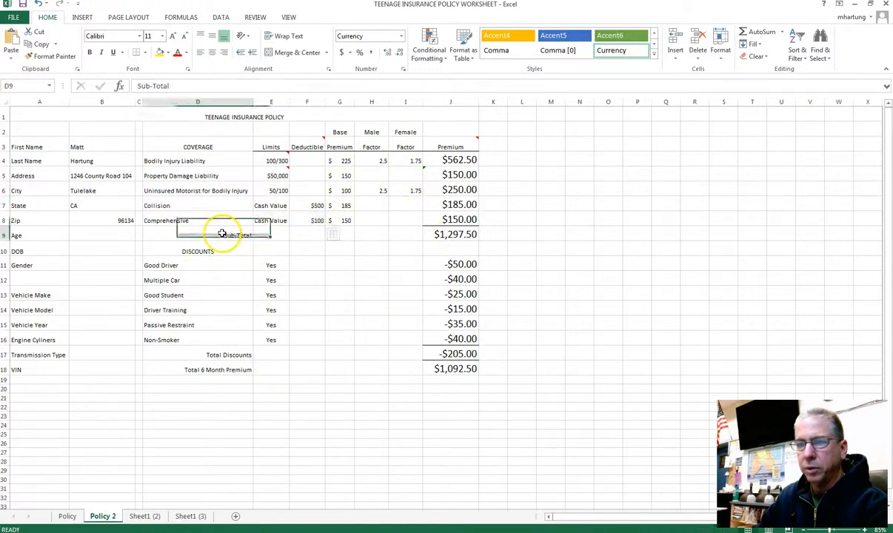
click(238, 354)
click(237, 371)
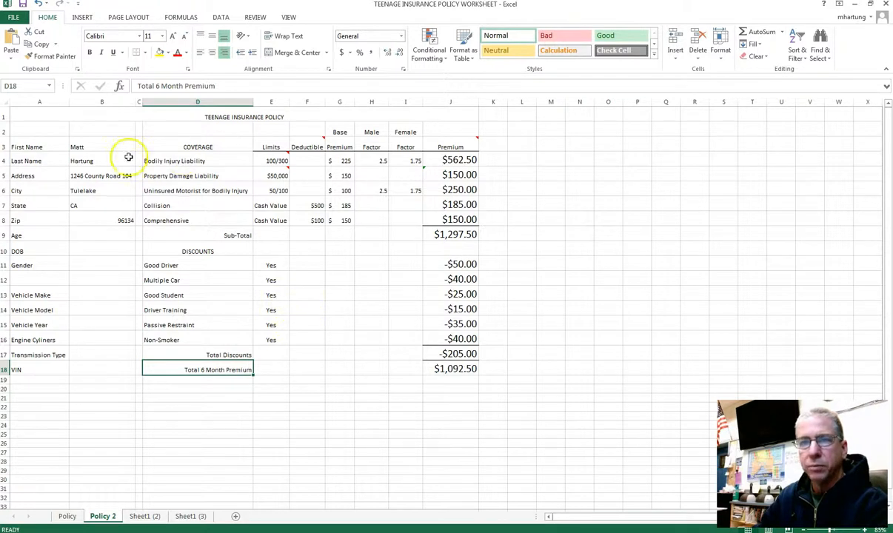
Set the print area to the complete policy table, A1:J18.
drag(34, 115, 212, 368)
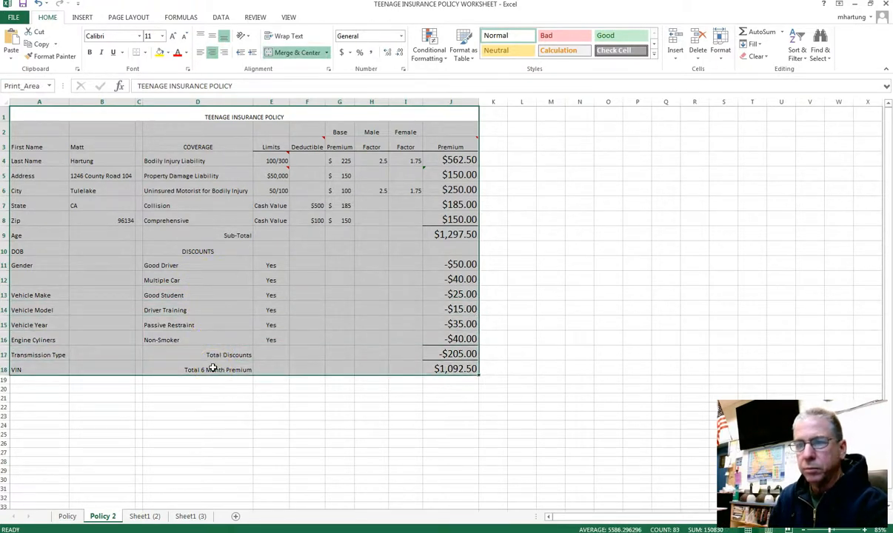
click(35, 113)
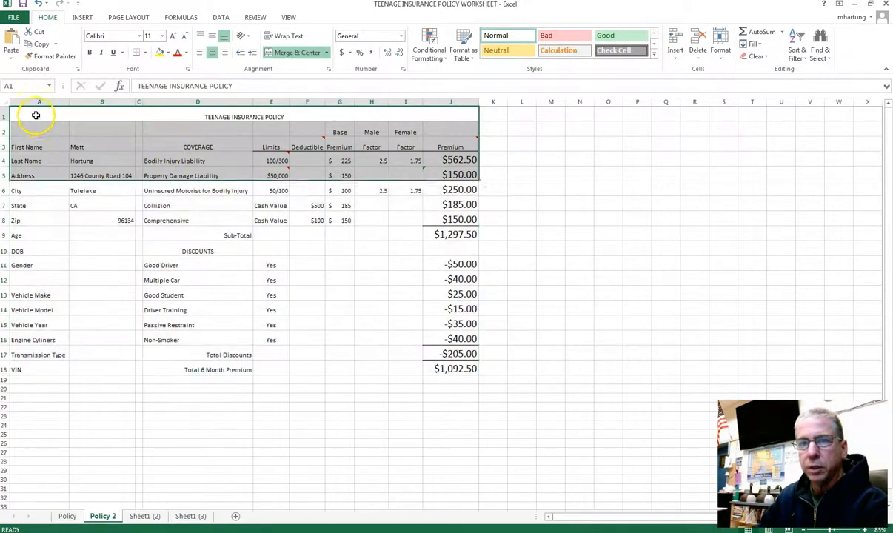
drag(27, 114, 118, 365)
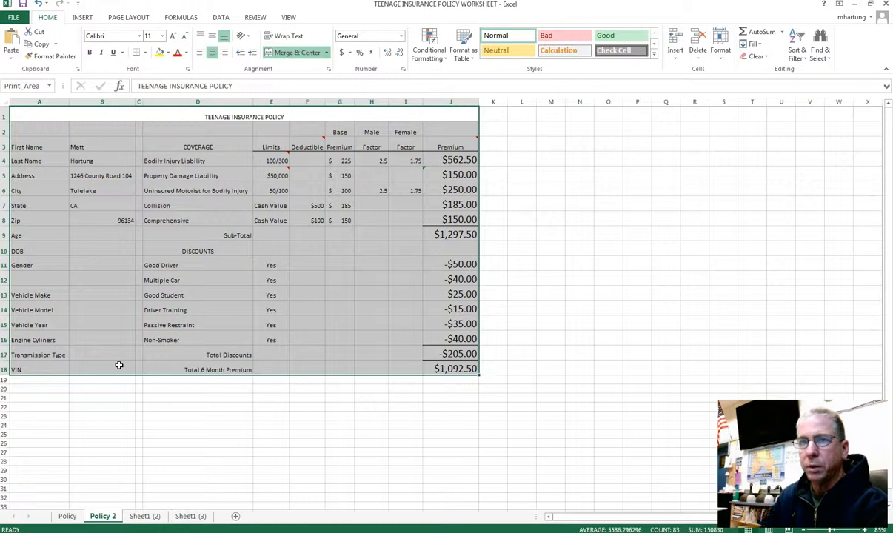
click(129, 17)
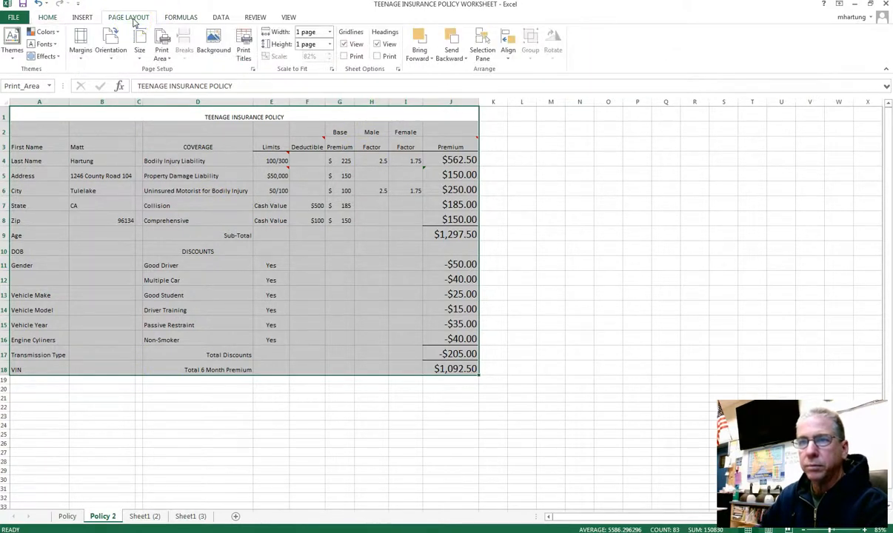
click(47, 17)
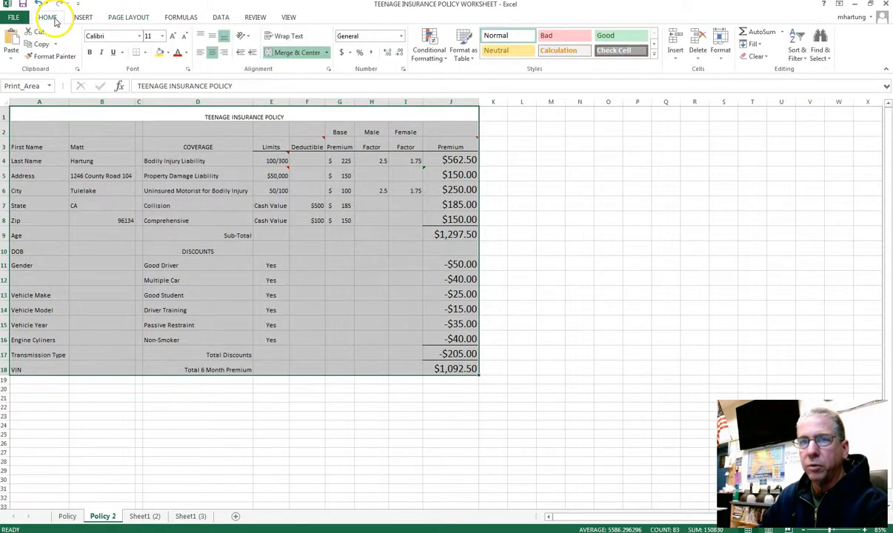
click(129, 18)
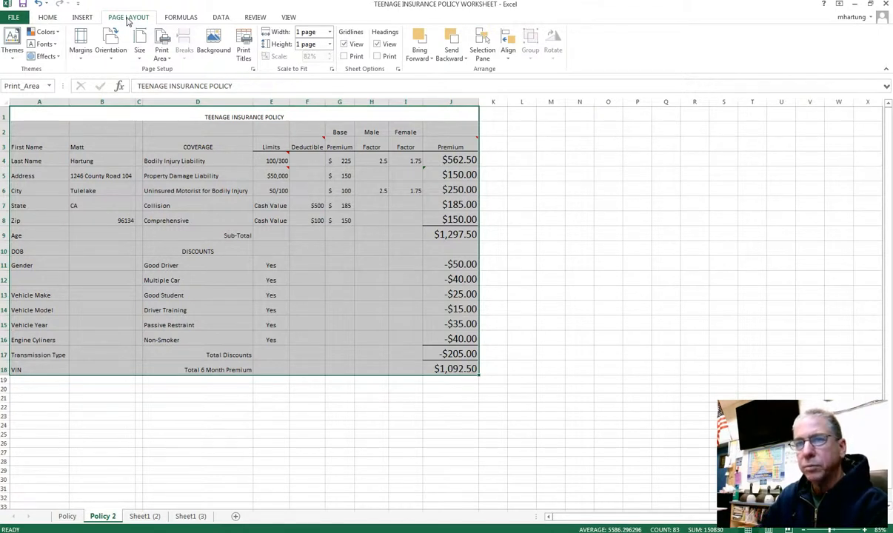
click(169, 63)
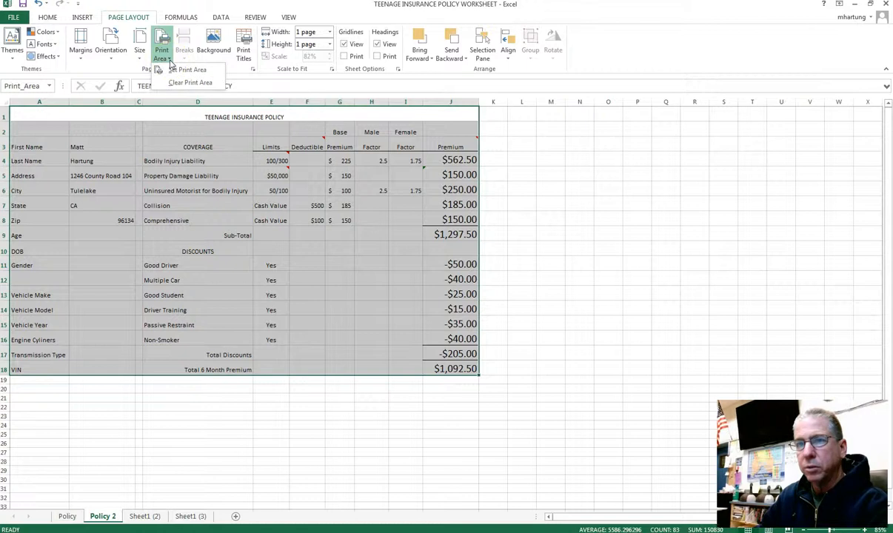
click(195, 72)
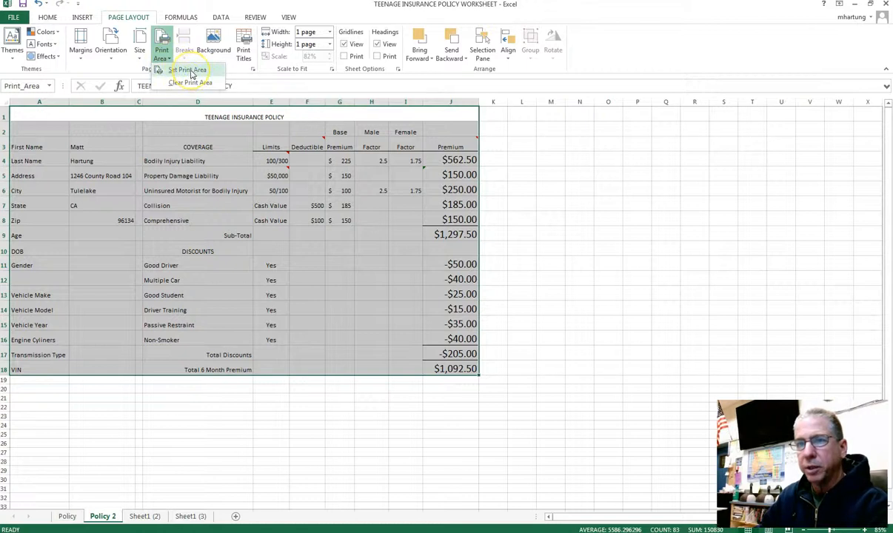
click(191, 72)
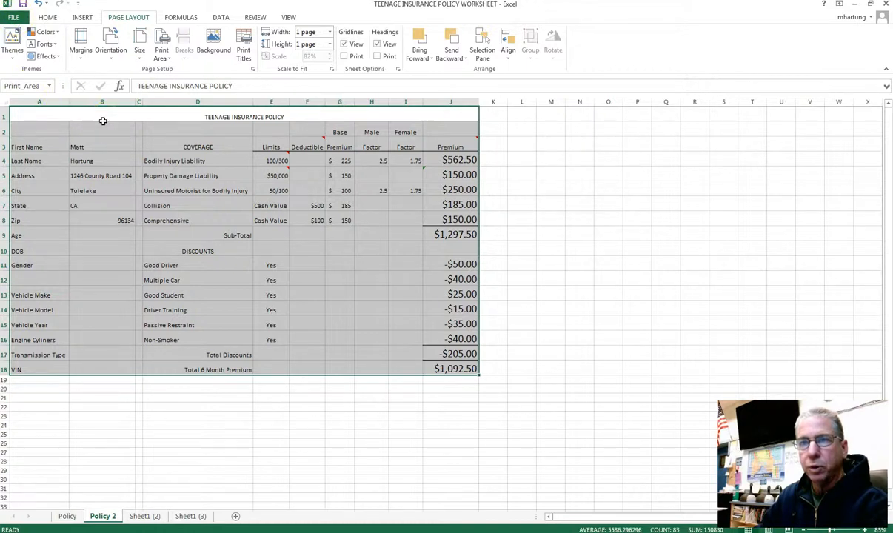
Check the page setup options and the print preview of the policy sheet.
click(253, 72)
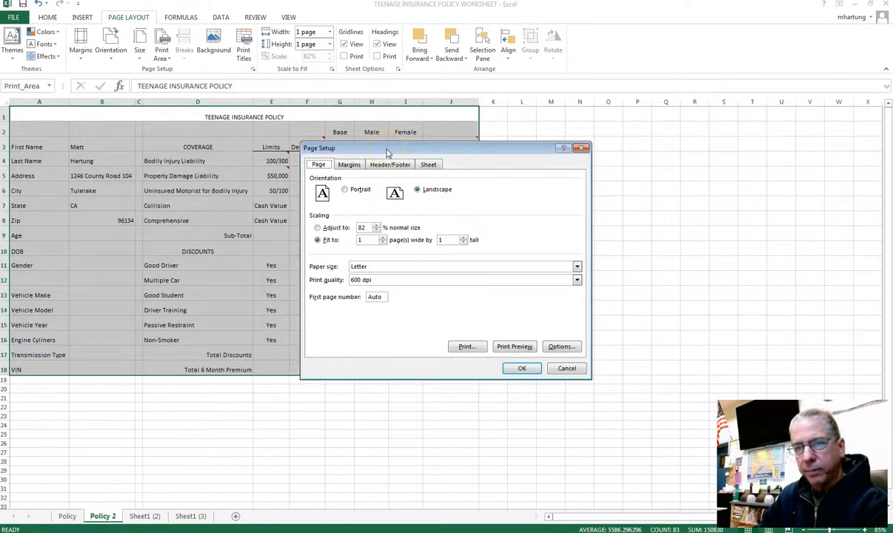
click(567, 368)
click(13, 19)
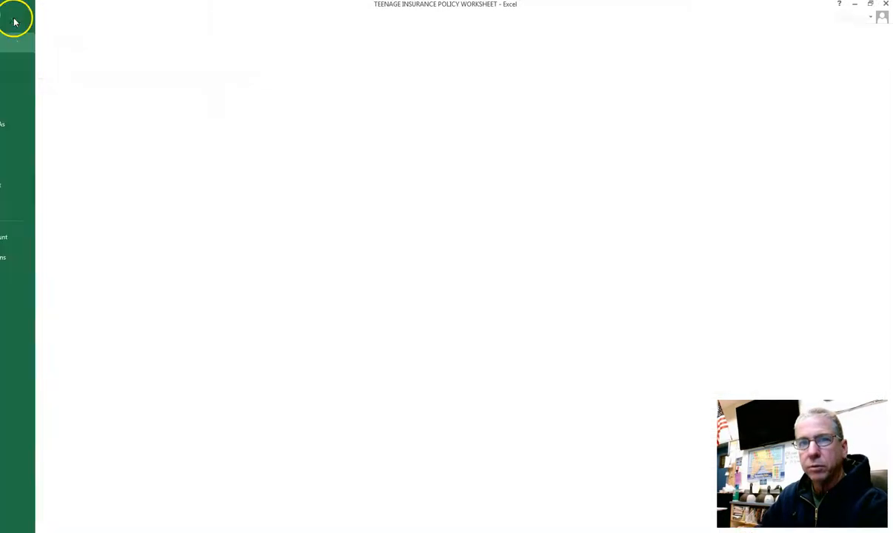
click(20, 151)
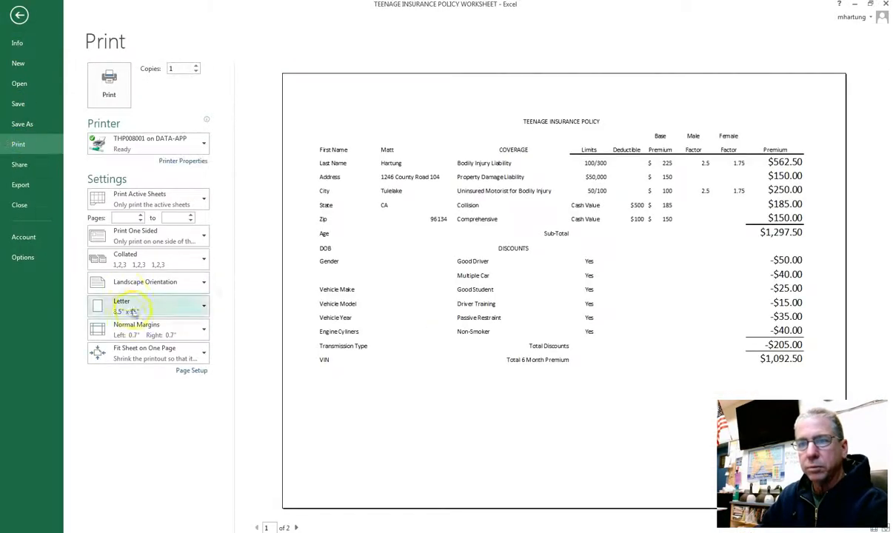
click(194, 371)
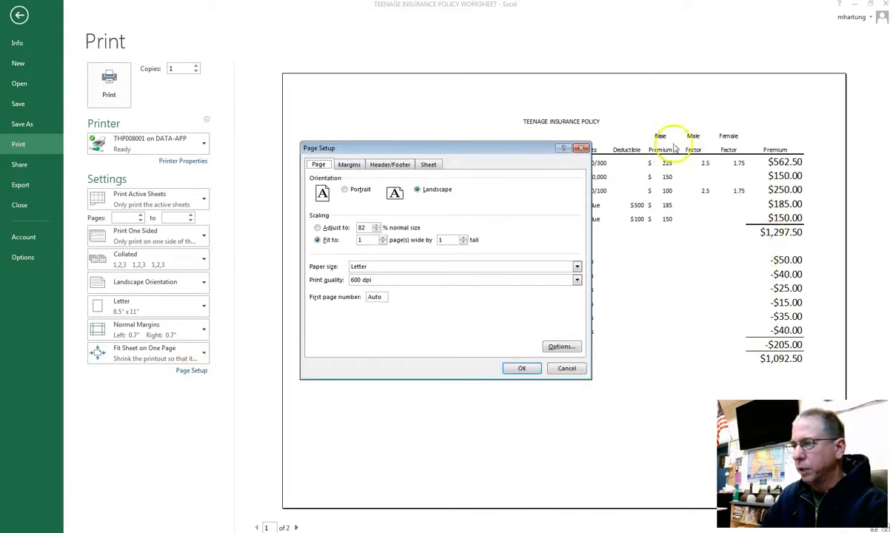
drag(493, 150, 319, 176)
click(386, 393)
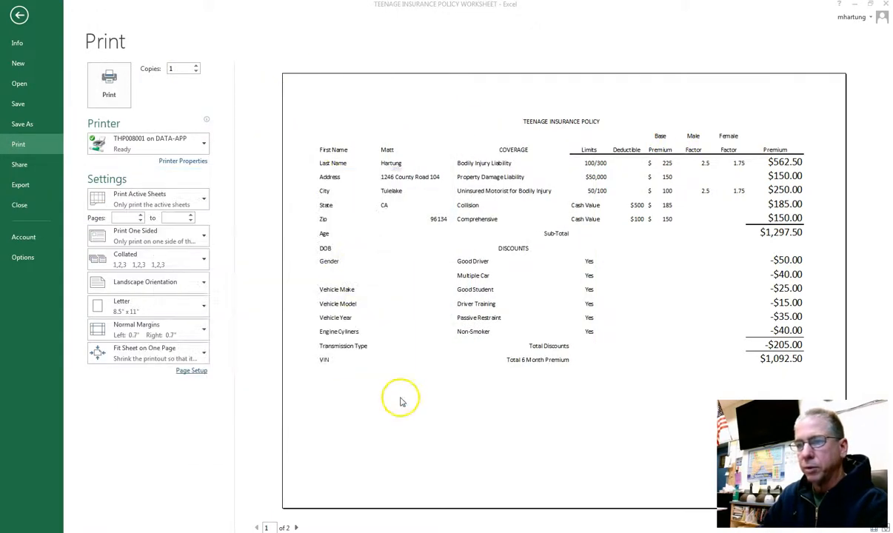
click(17, 15)
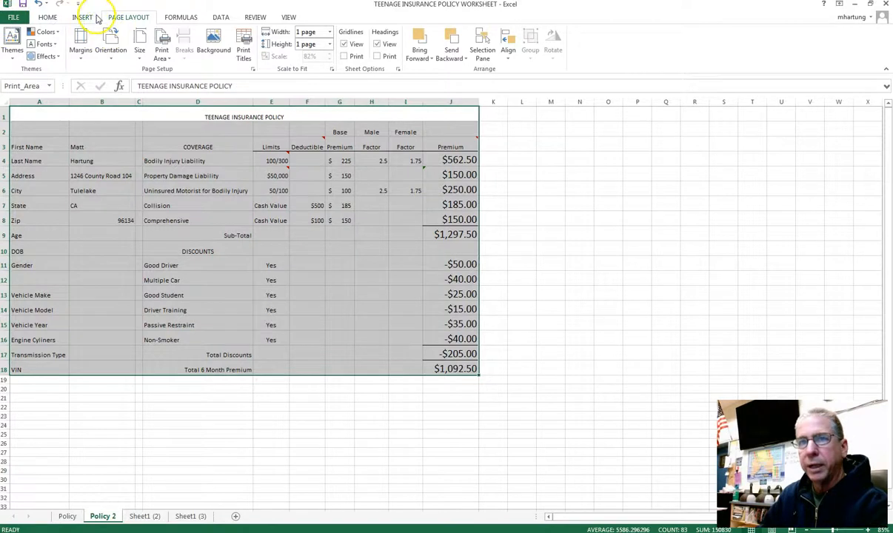
click(52, 18)
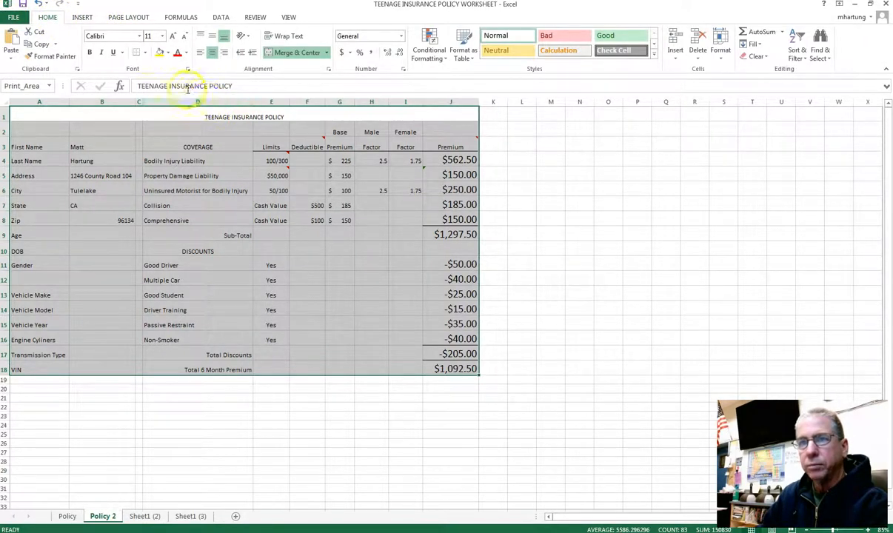
click(139, 20)
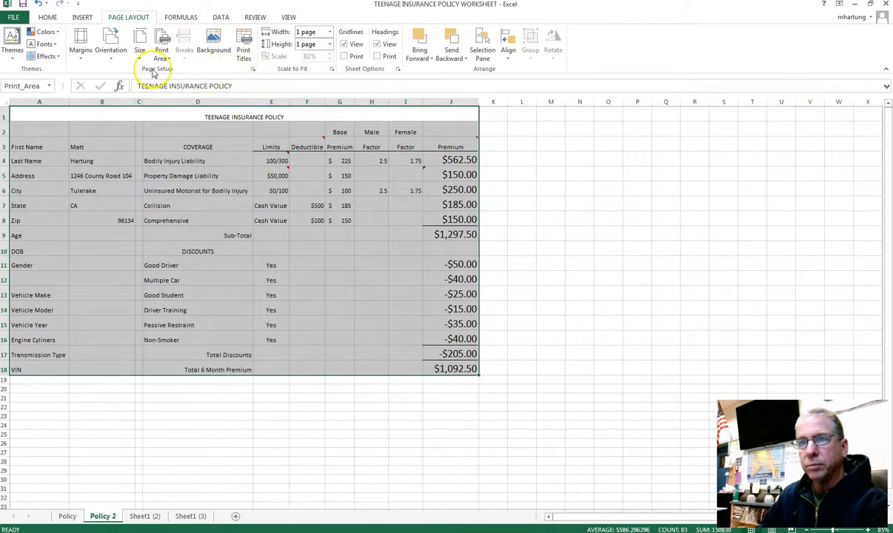
click(252, 69)
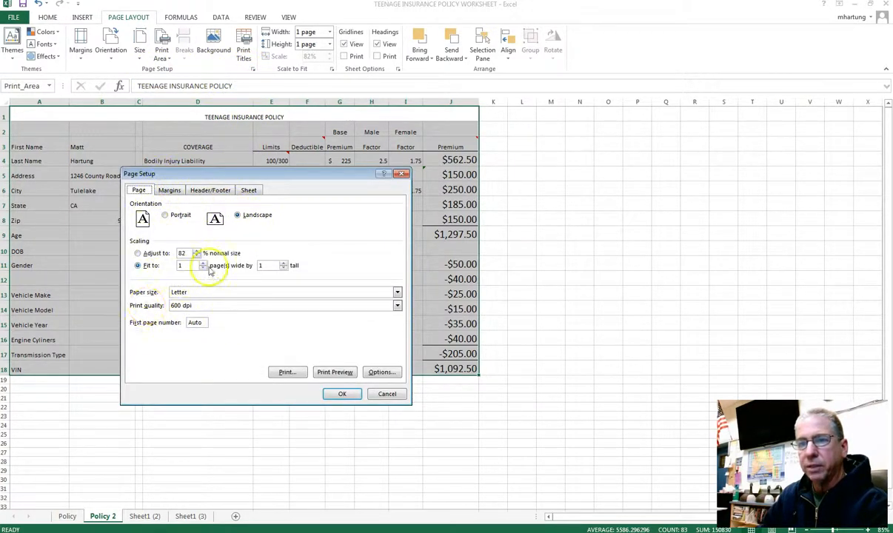
click(388, 395)
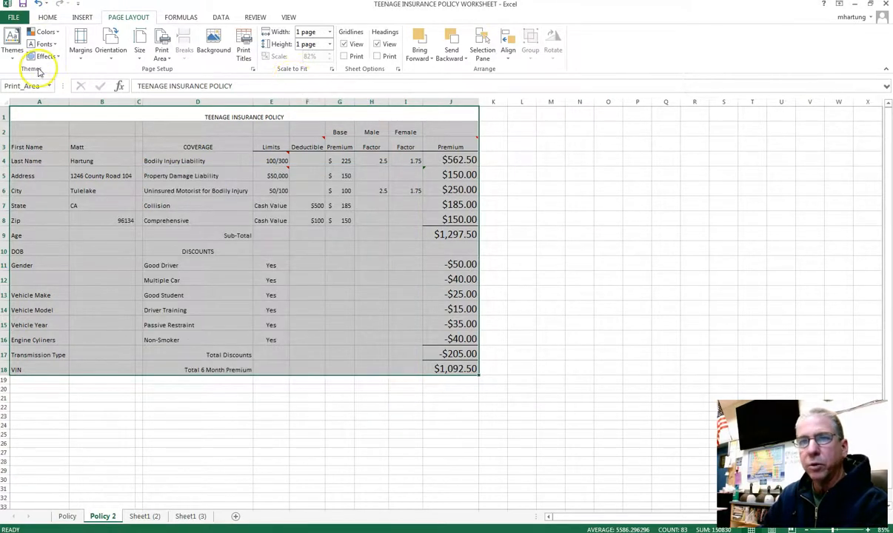
click(14, 18)
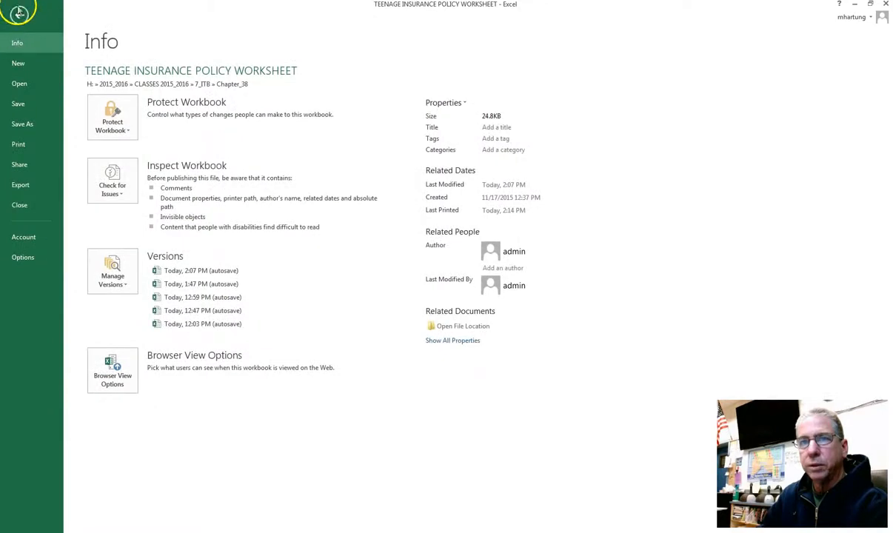
click(16, 18)
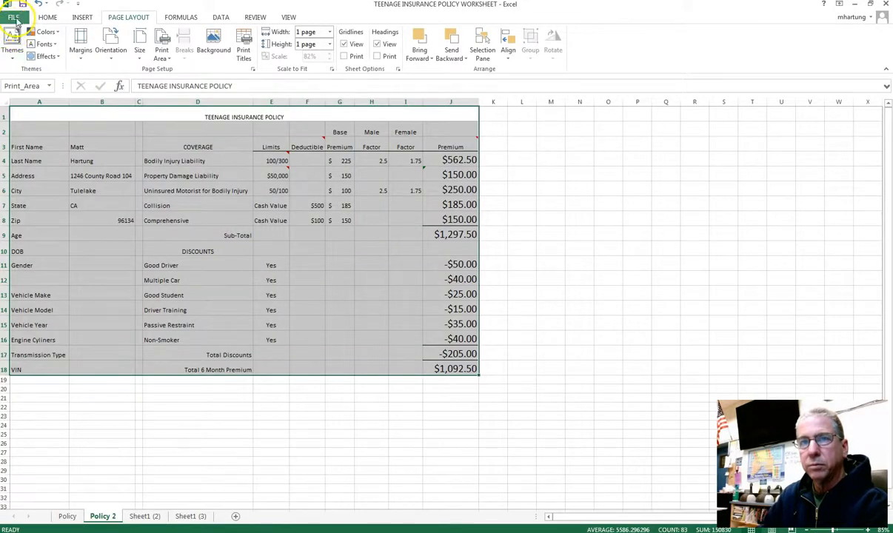
From the print preview's page setup, choose landscape orientation and fit the sheet to 1 page wide by 1 tall.
click(17, 20)
click(17, 144)
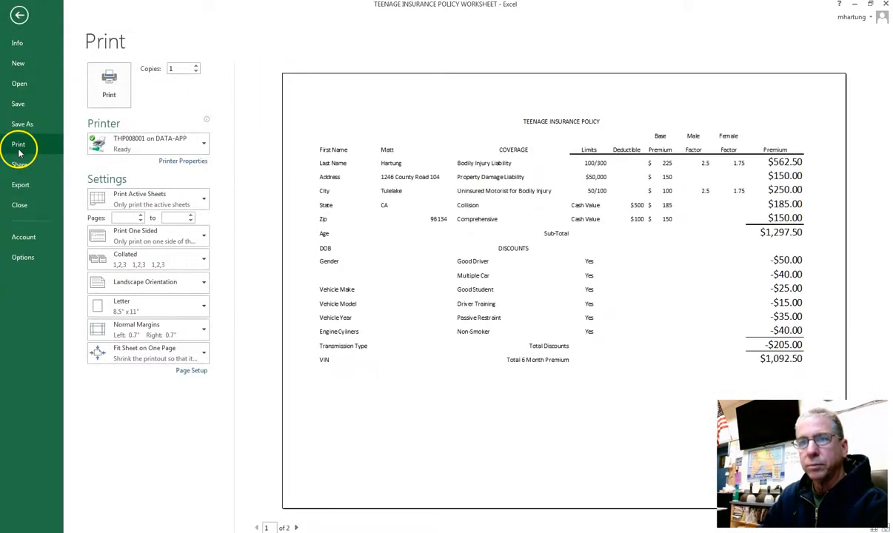
click(191, 371)
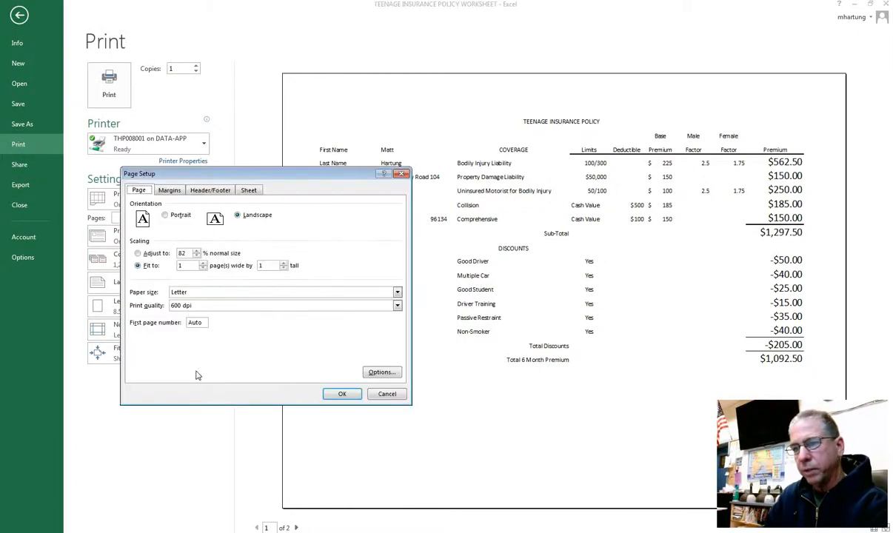
drag(298, 169, 327, 51)
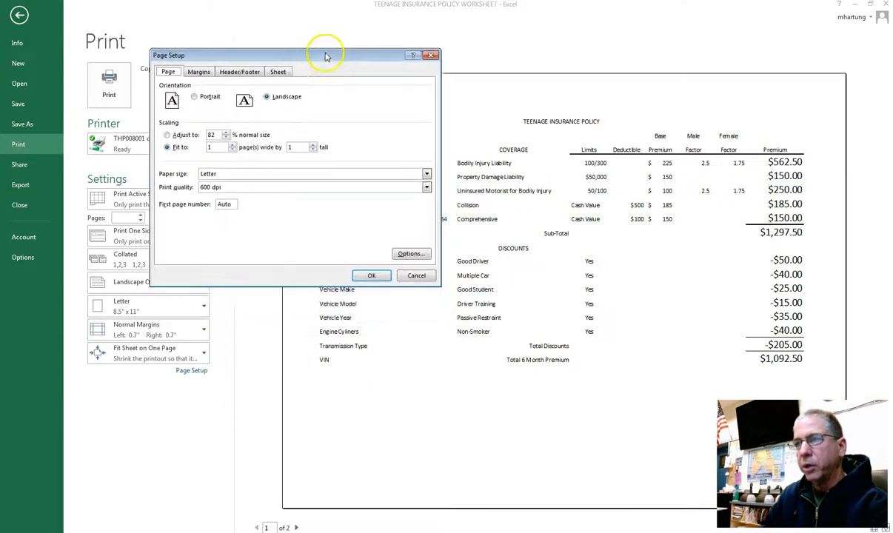
click(200, 96)
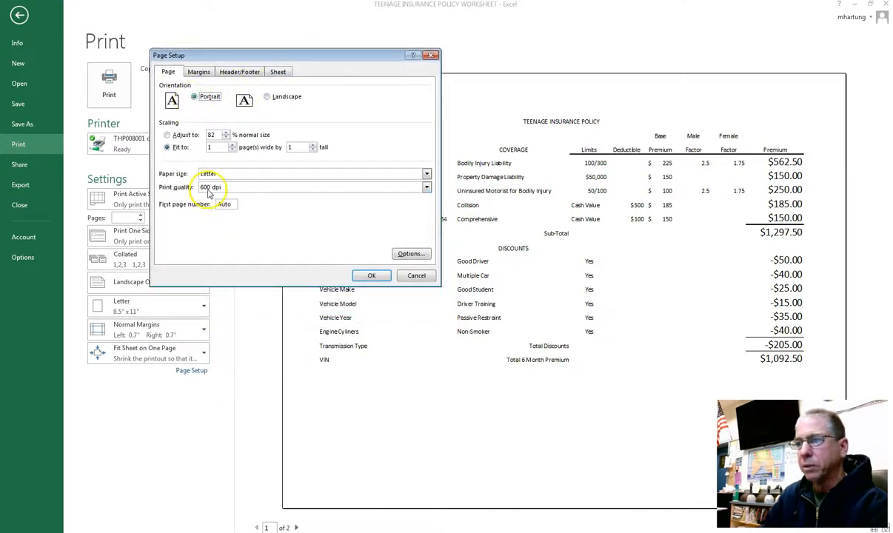
click(266, 97)
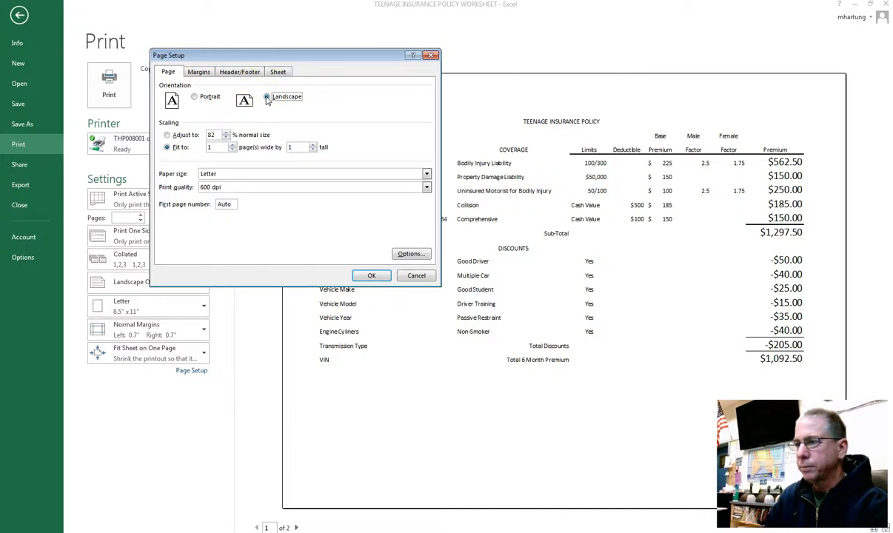
click(166, 136)
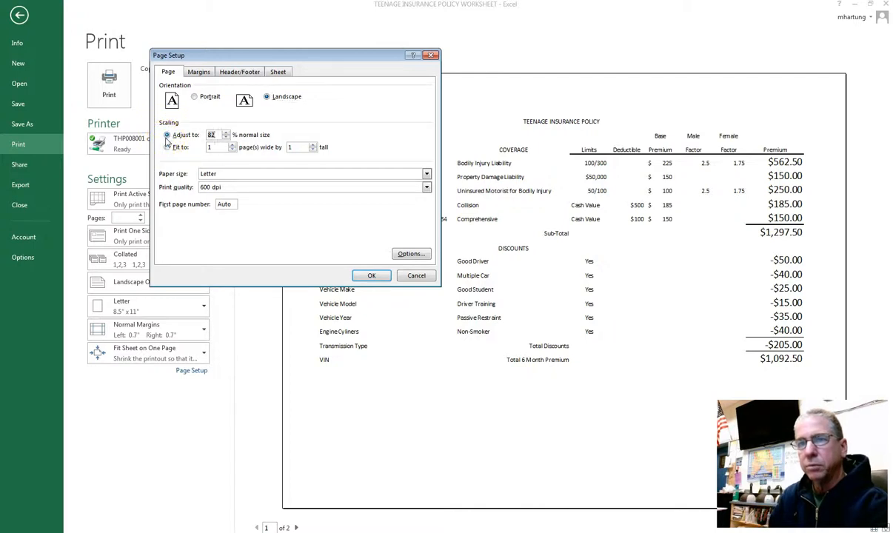
click(168, 147)
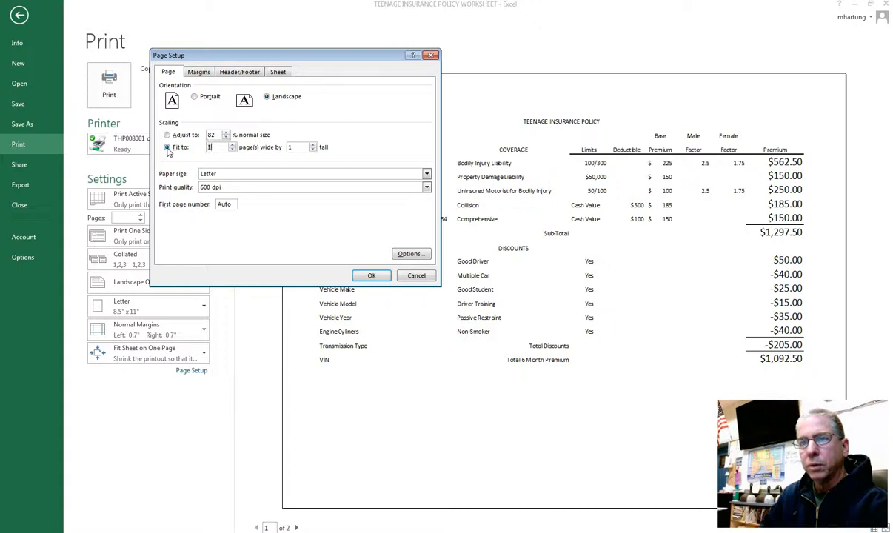
click(168, 148)
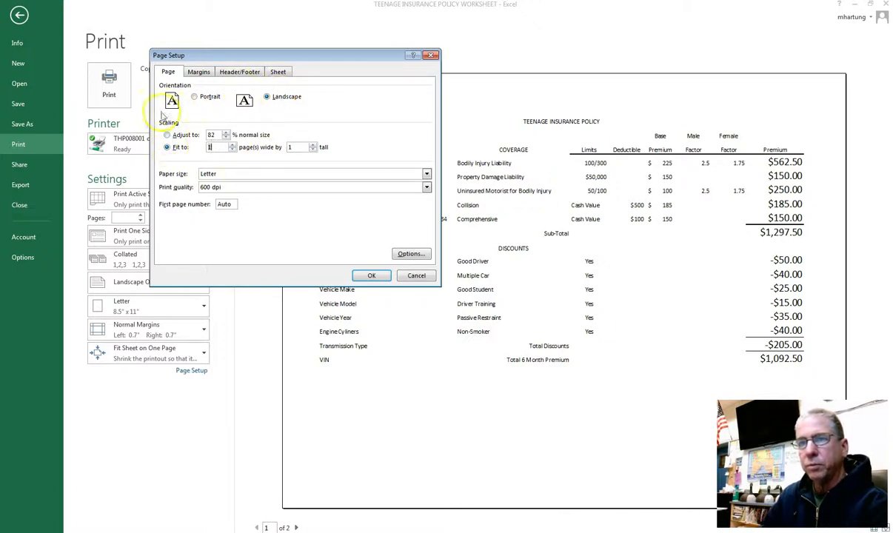
Center the policy table horizontally on the printed page.
click(200, 73)
click(284, 96)
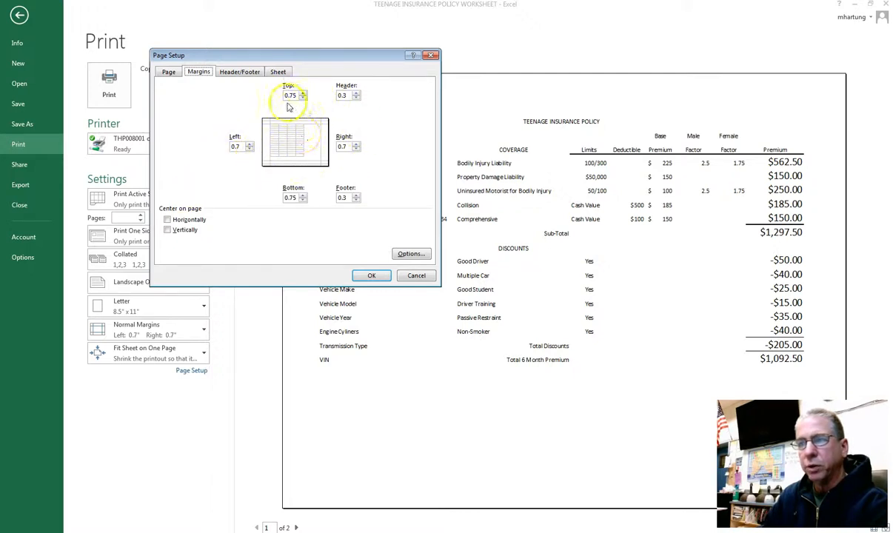
click(168, 221)
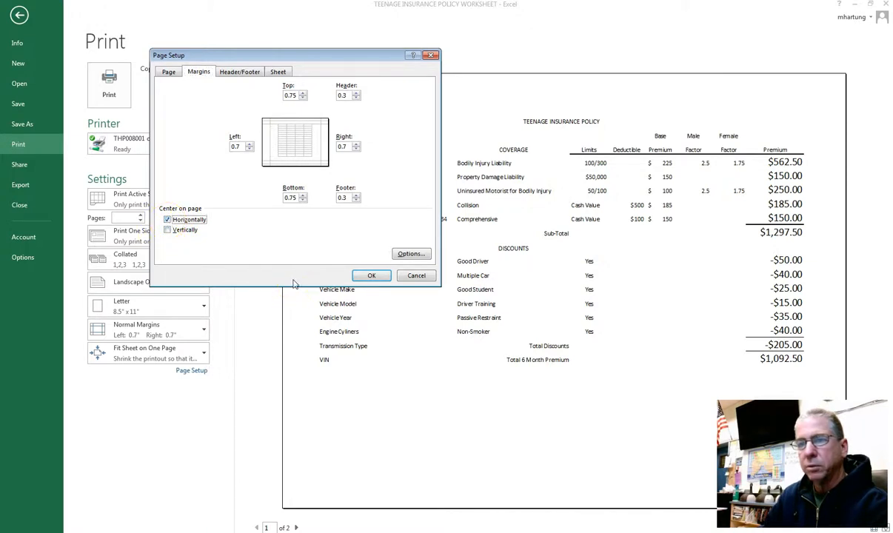
Create a custom footer with "Prepared by" and the preparer's name in the left section, and the date and time codes in the right section.
click(241, 74)
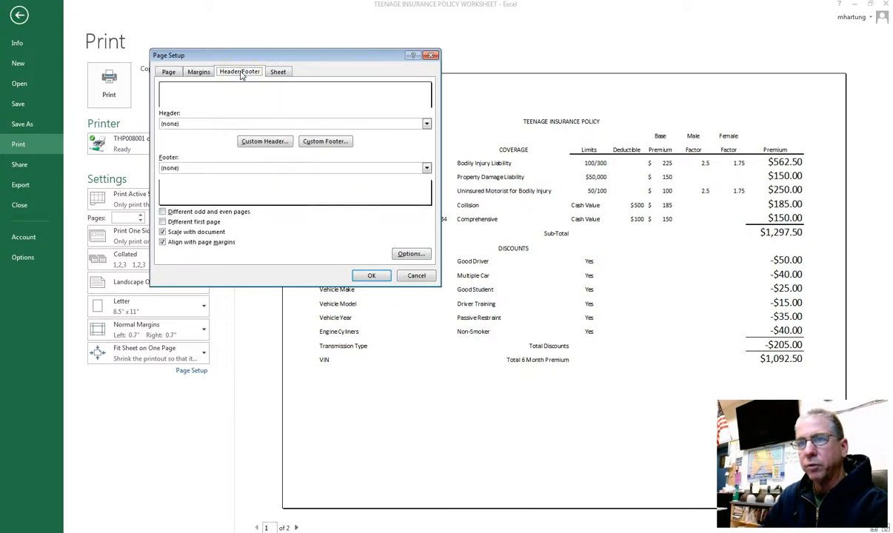
click(326, 145)
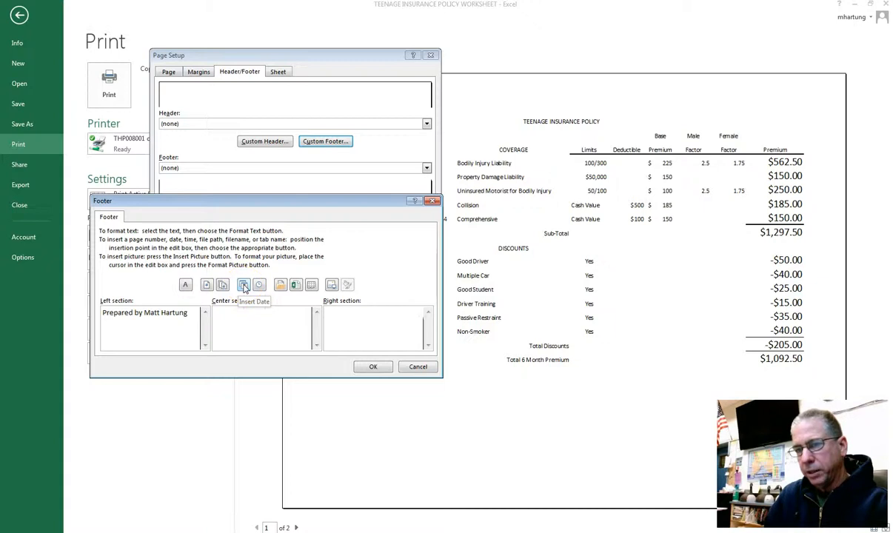
click(246, 288)
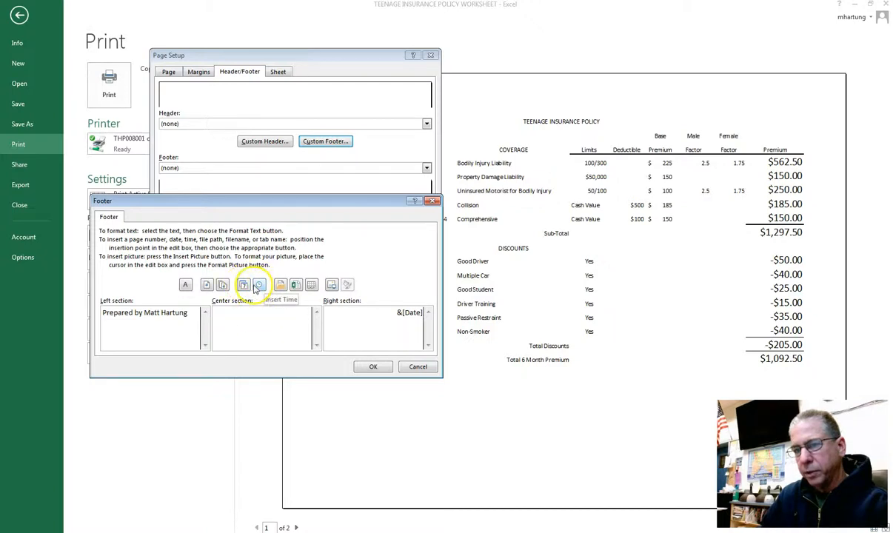
click(259, 285)
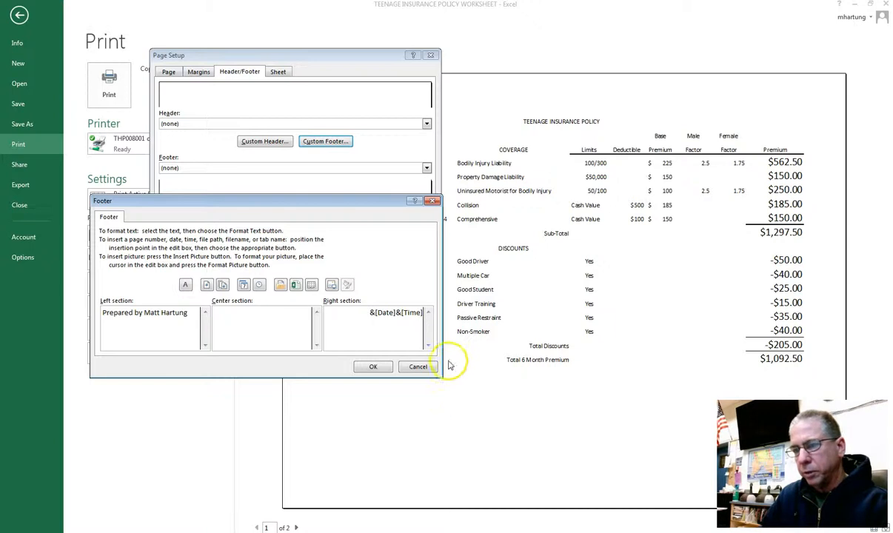
click(375, 367)
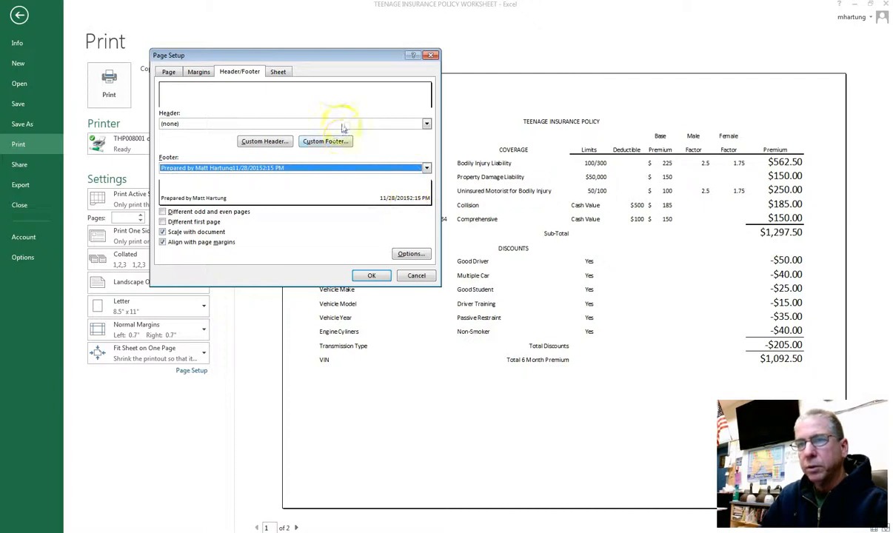
Try turning on gridline printing in the sheet options, and apply the page setup.
click(279, 73)
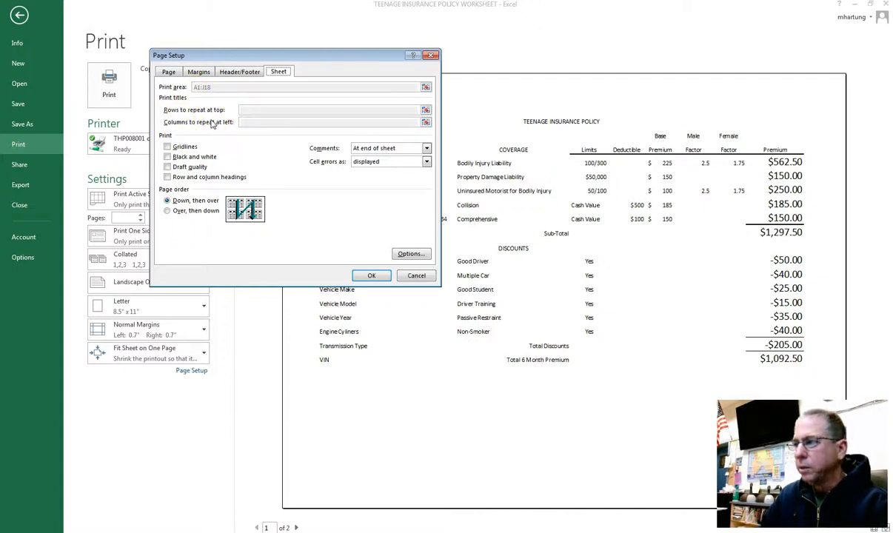
click(168, 147)
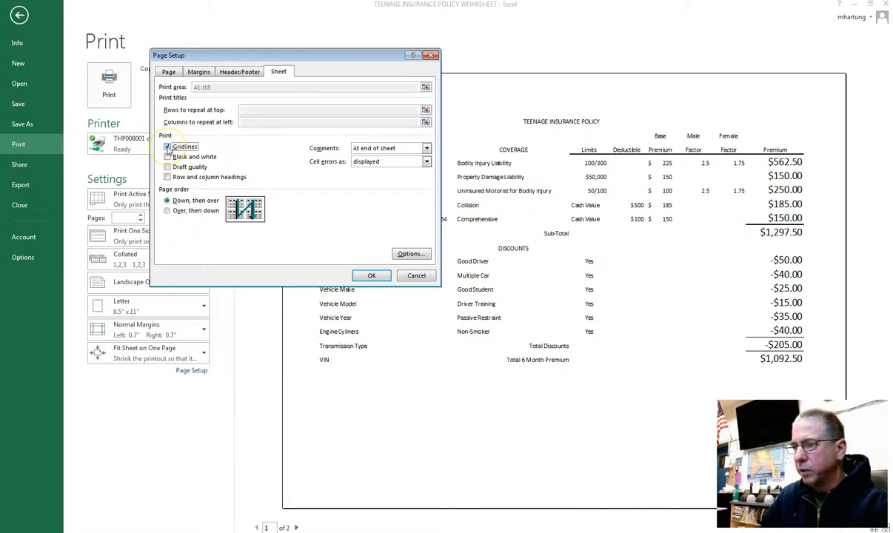
click(371, 275)
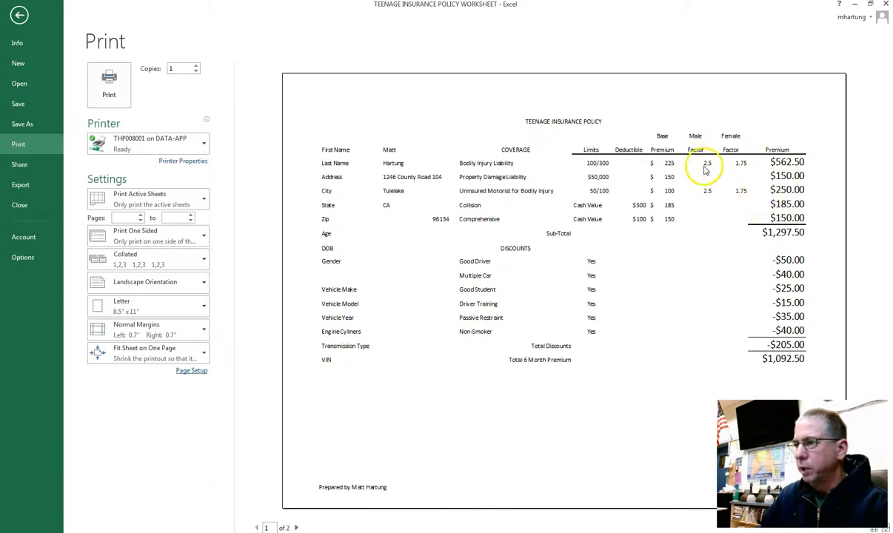
Print one copy of the active sheet on the printer THP008001 on DATA-APP.
click(139, 148)
click(229, 157)
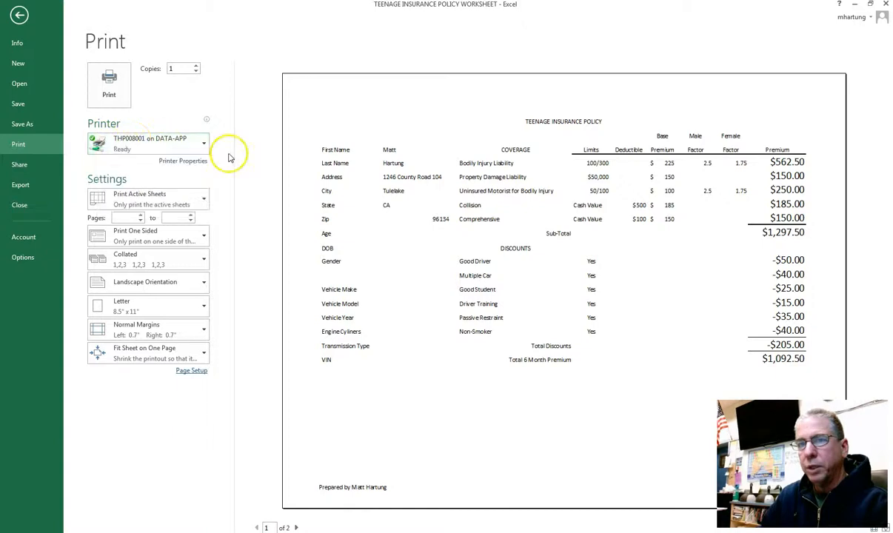
click(205, 141)
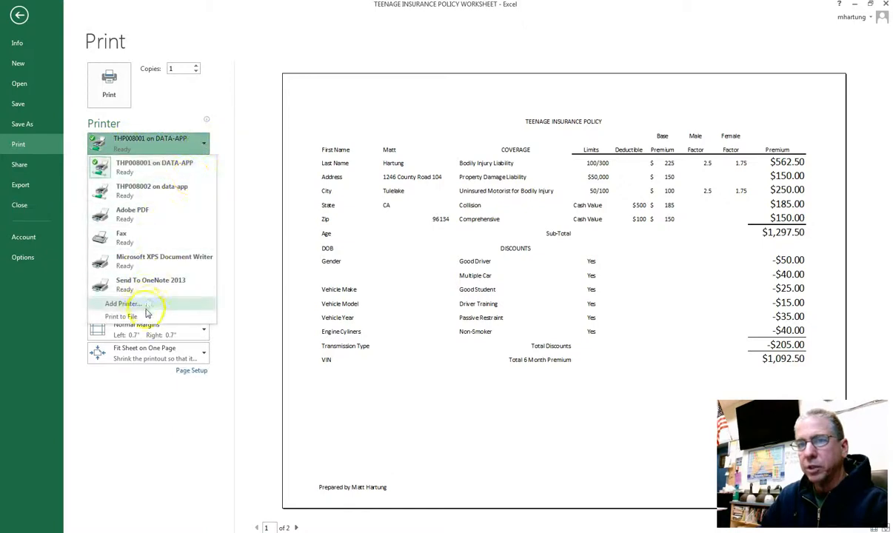
click(148, 141)
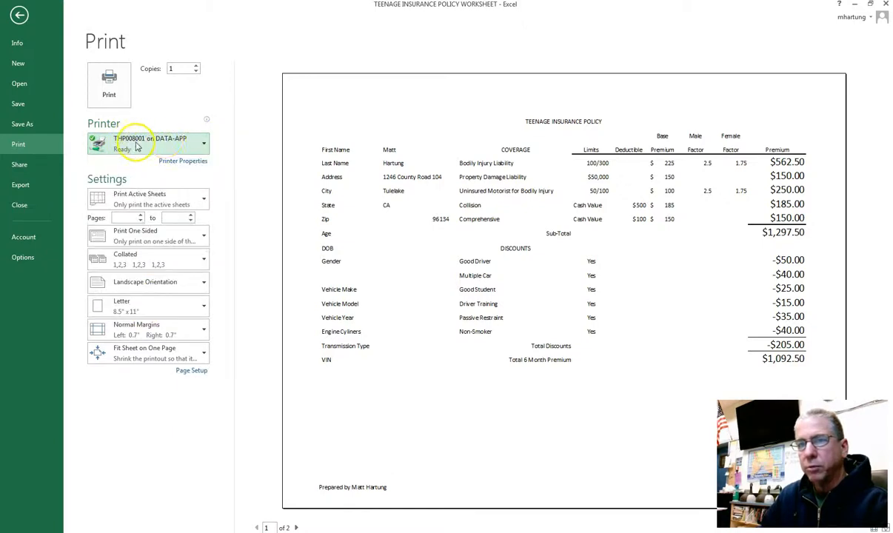
click(204, 146)
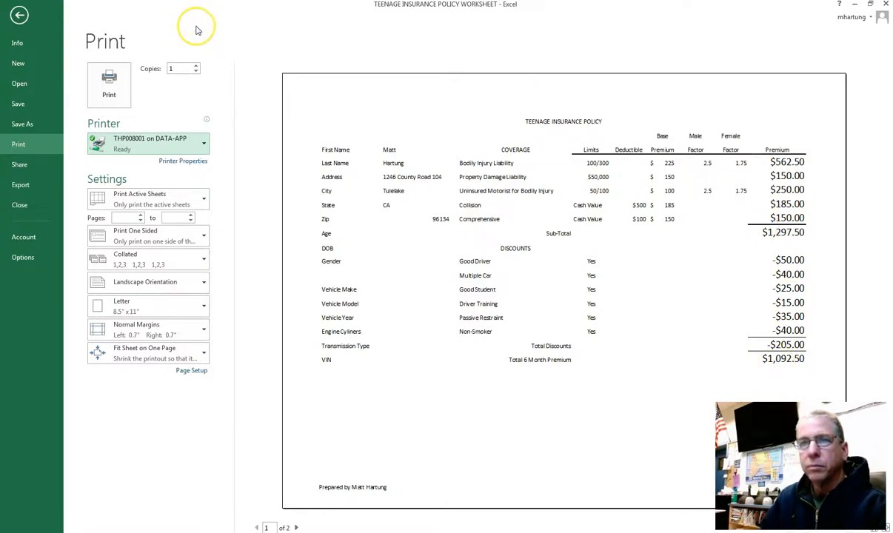
click(109, 87)
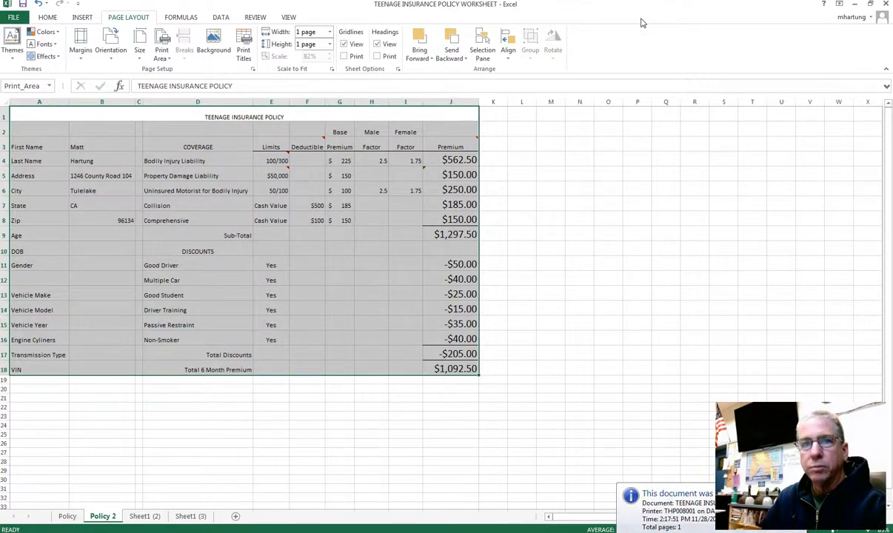
Preview the policy sheet's printout, and read the cell comments on the Premium heading and the Limits values.
click(125, 116)
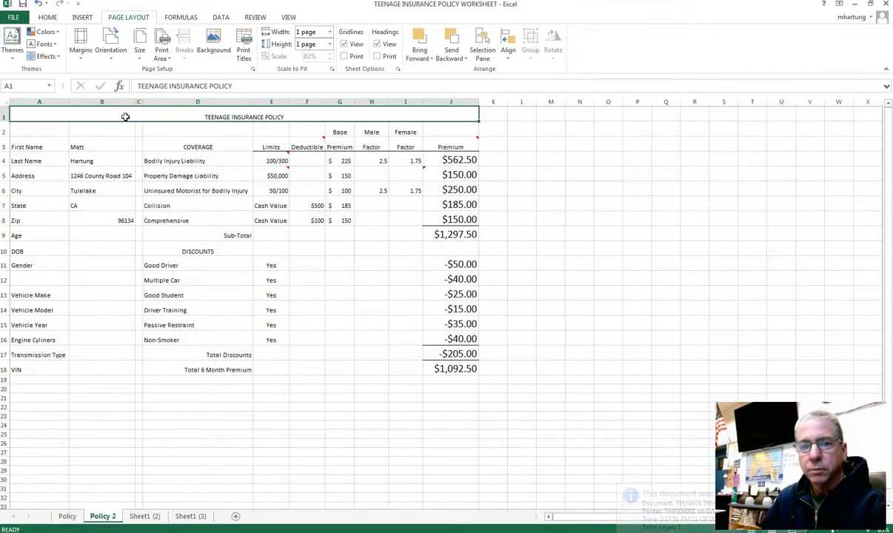
key(ctrl+p)
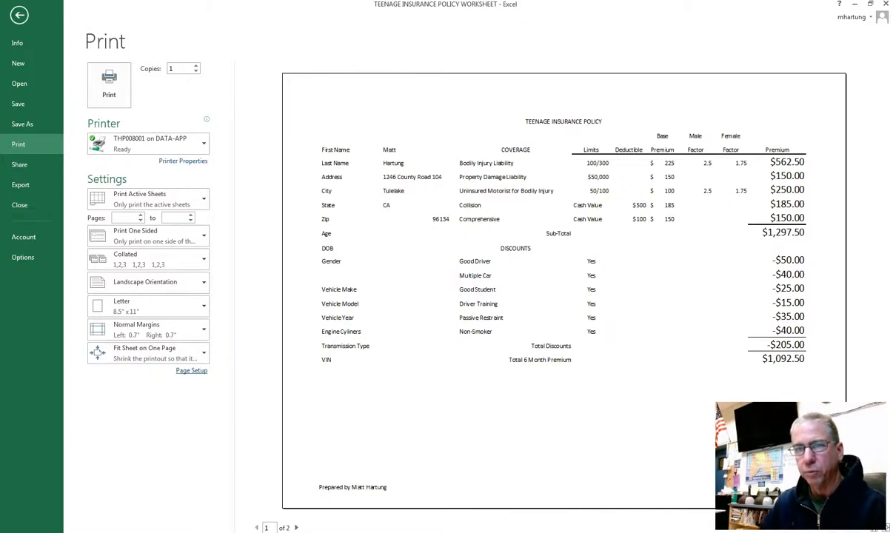
click(19, 14)
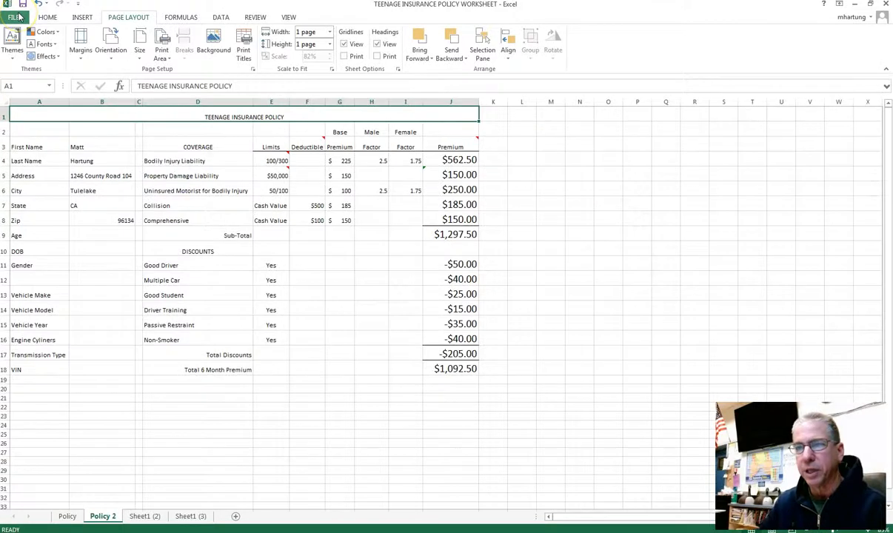
mouse_move(283, 159)
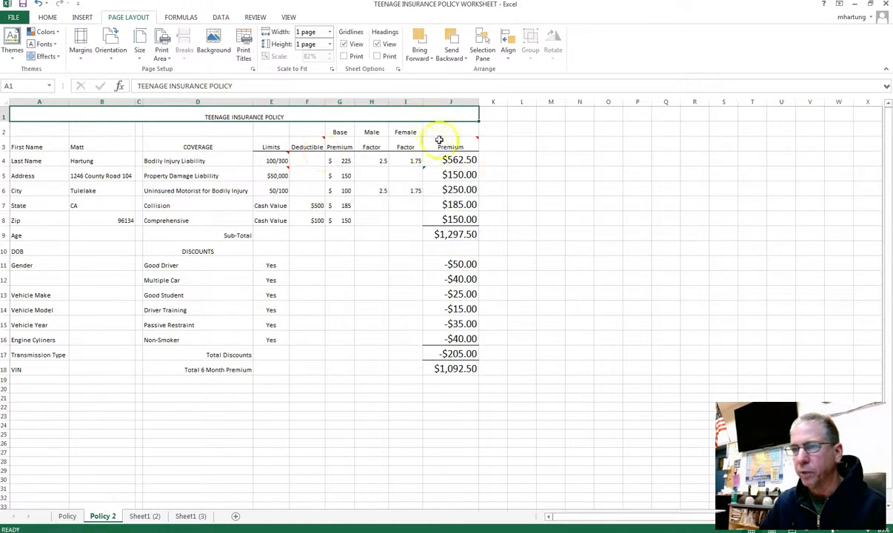
mouse_move(458, 145)
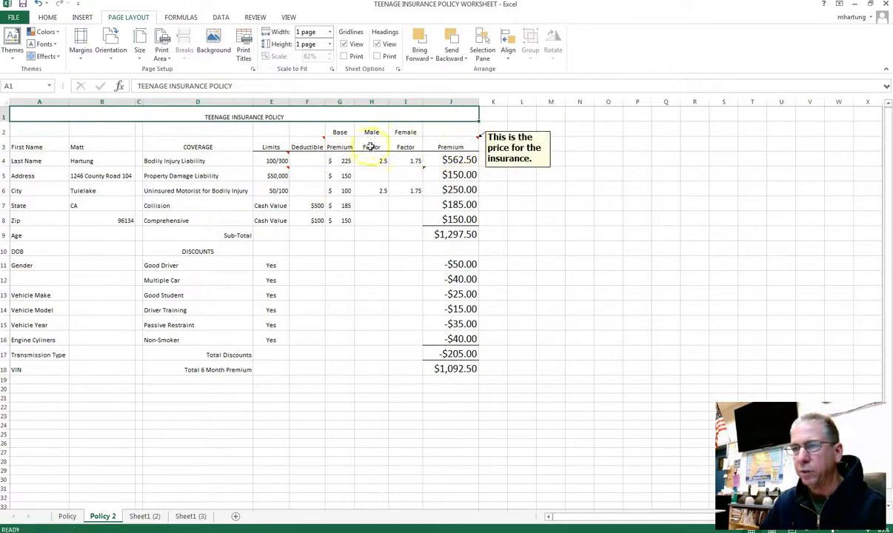
mouse_move(301, 147)
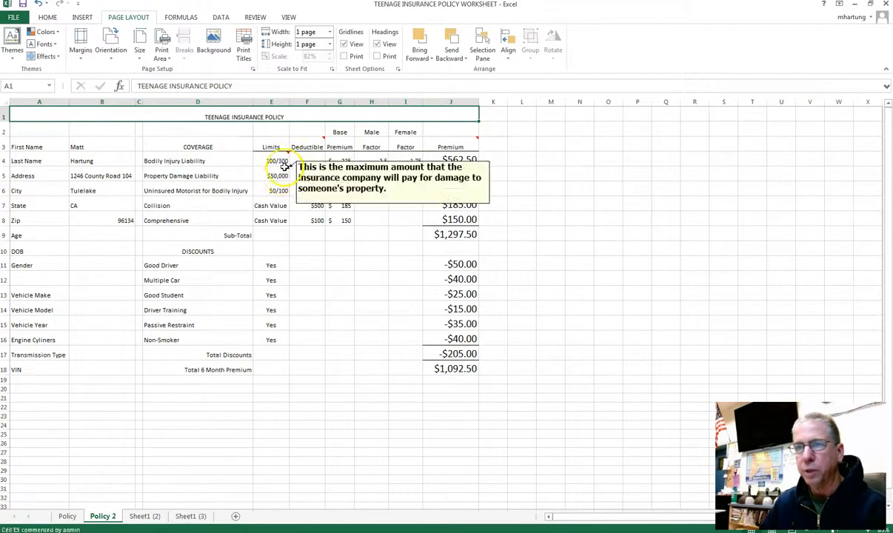
Set the cell comments to print at the end of the sheet and apply the page setup from the print settings.
click(14, 17)
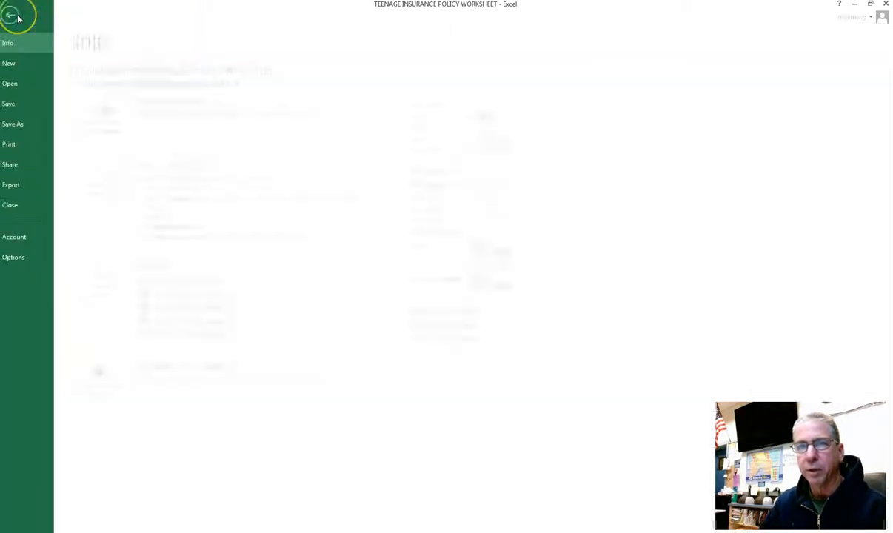
click(22, 147)
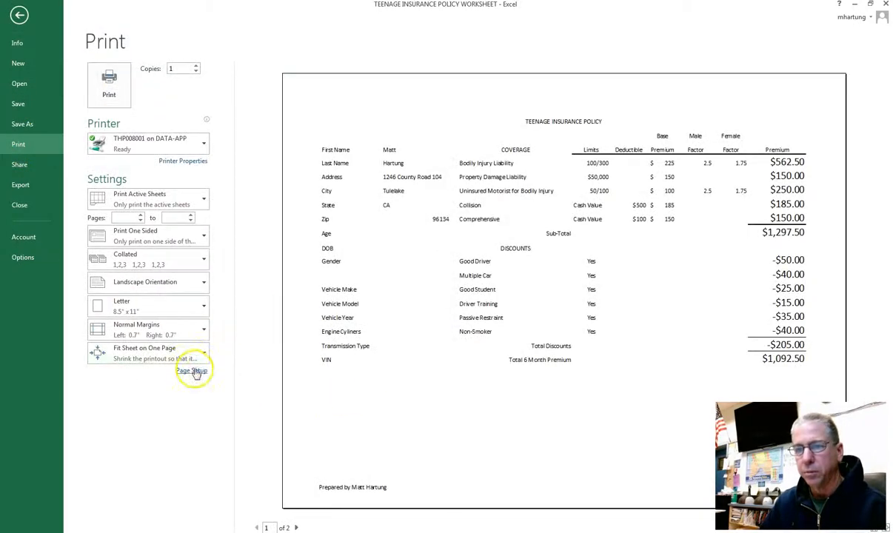
click(192, 370)
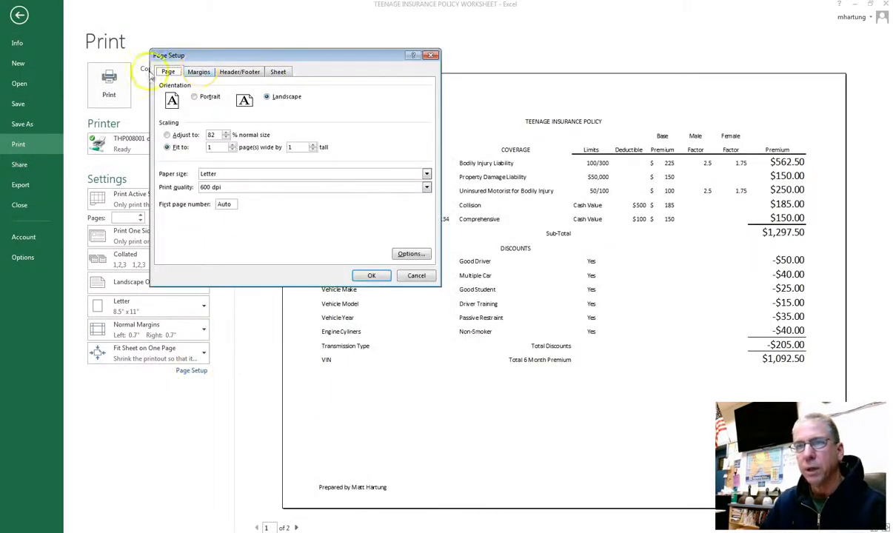
click(199, 71)
click(239, 71)
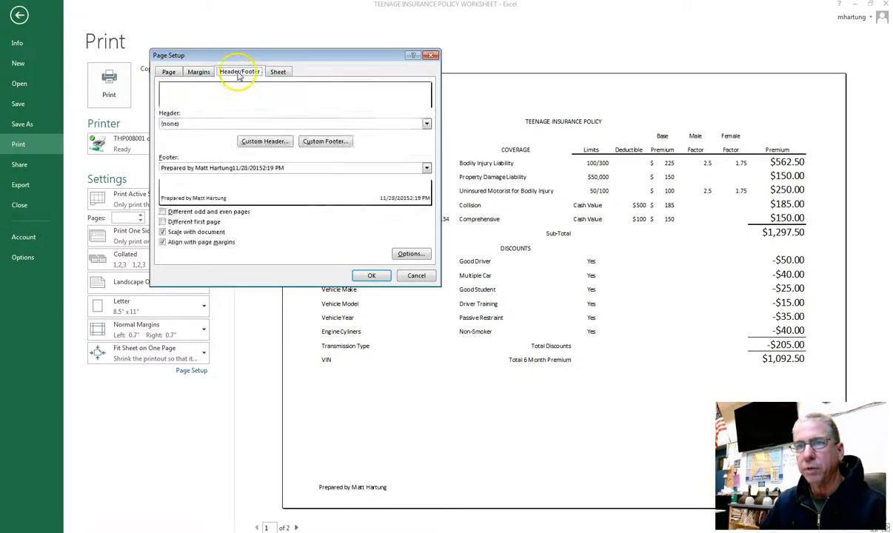
click(282, 73)
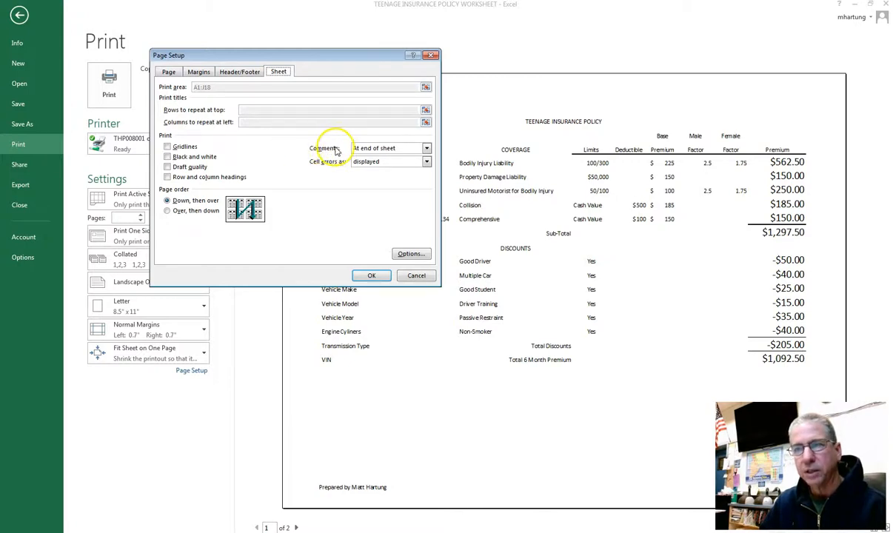
click(427, 149)
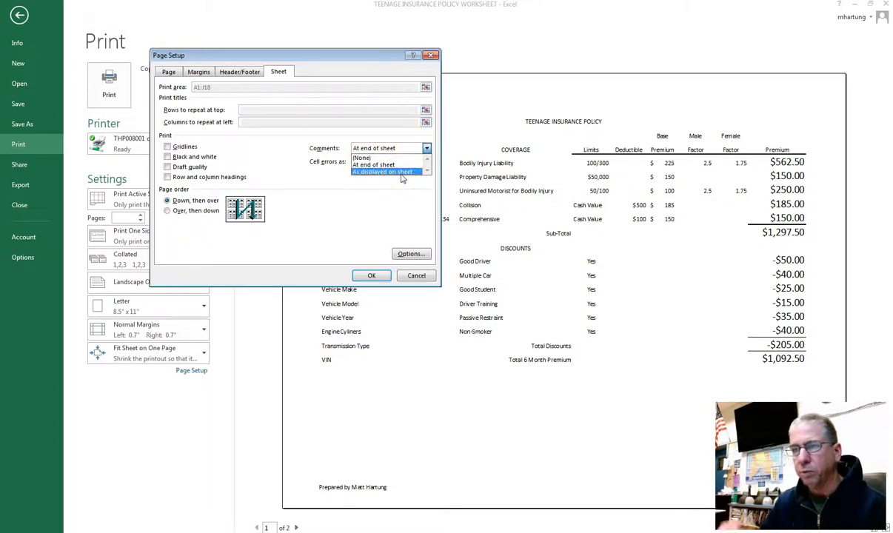
click(363, 158)
click(426, 150)
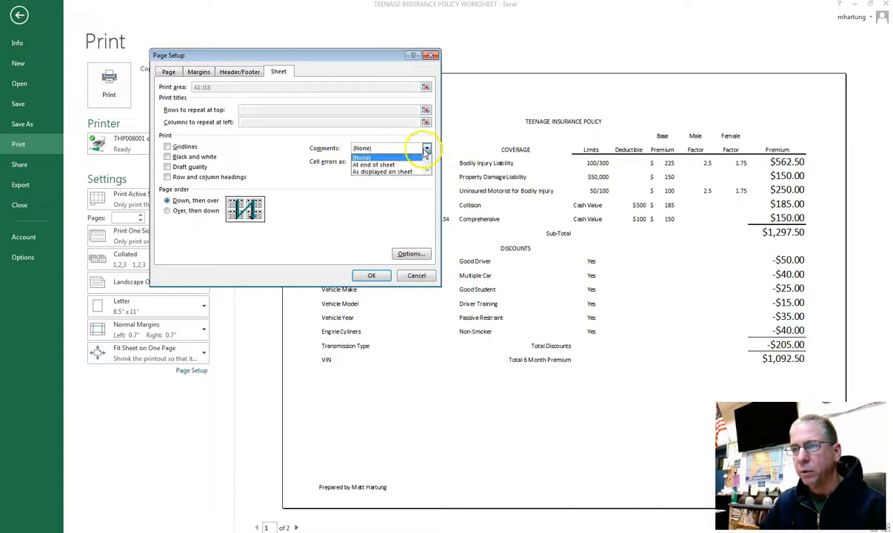
click(391, 167)
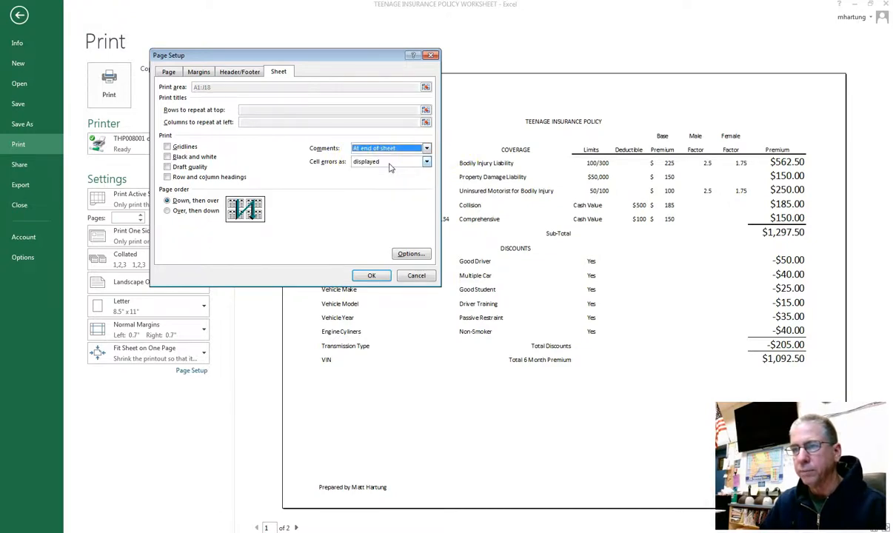
click(372, 276)
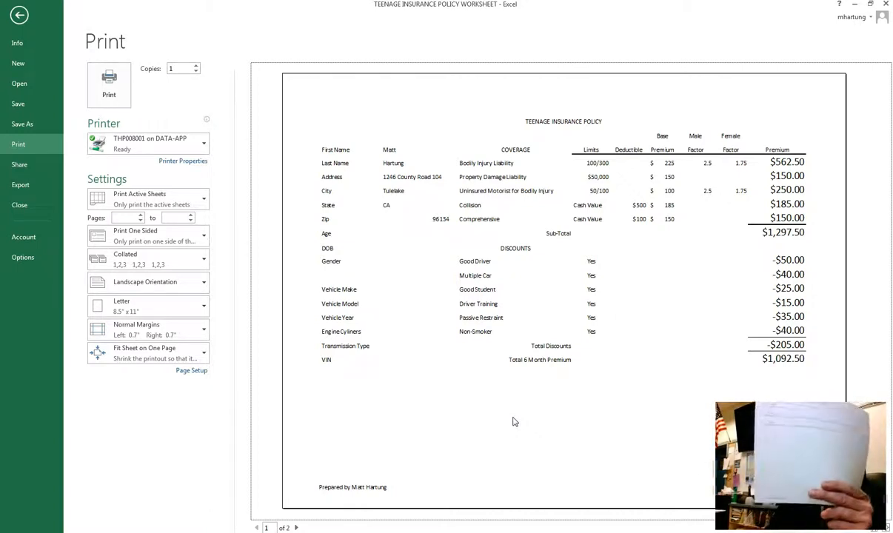
View the second page of the print preview to check the comments page.
click(359, 439)
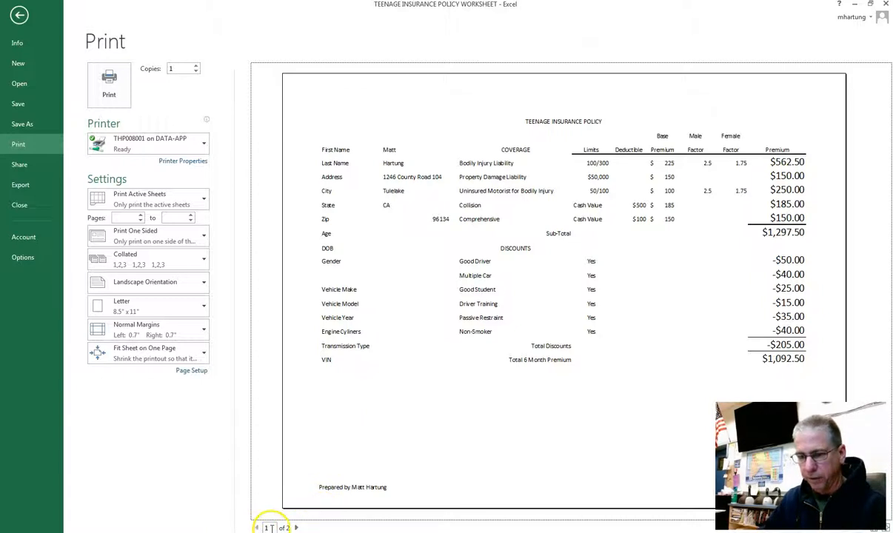
click(296, 527)
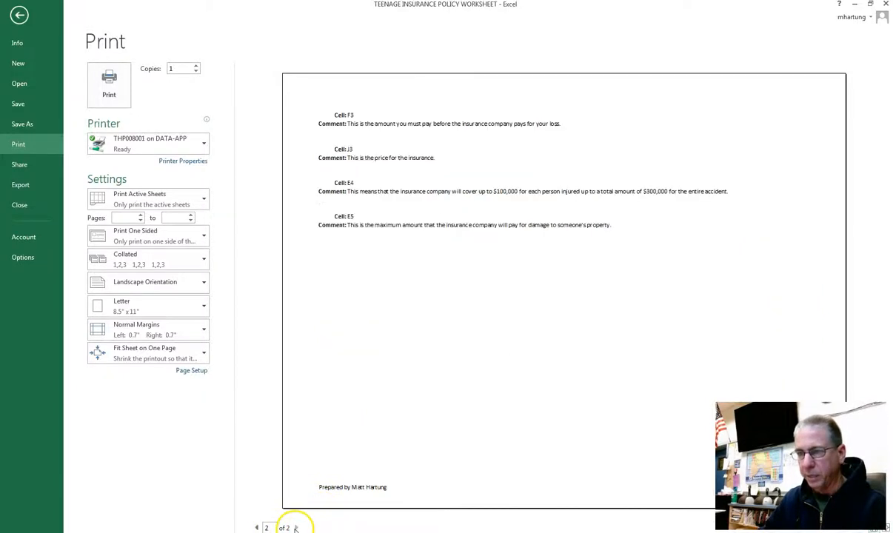